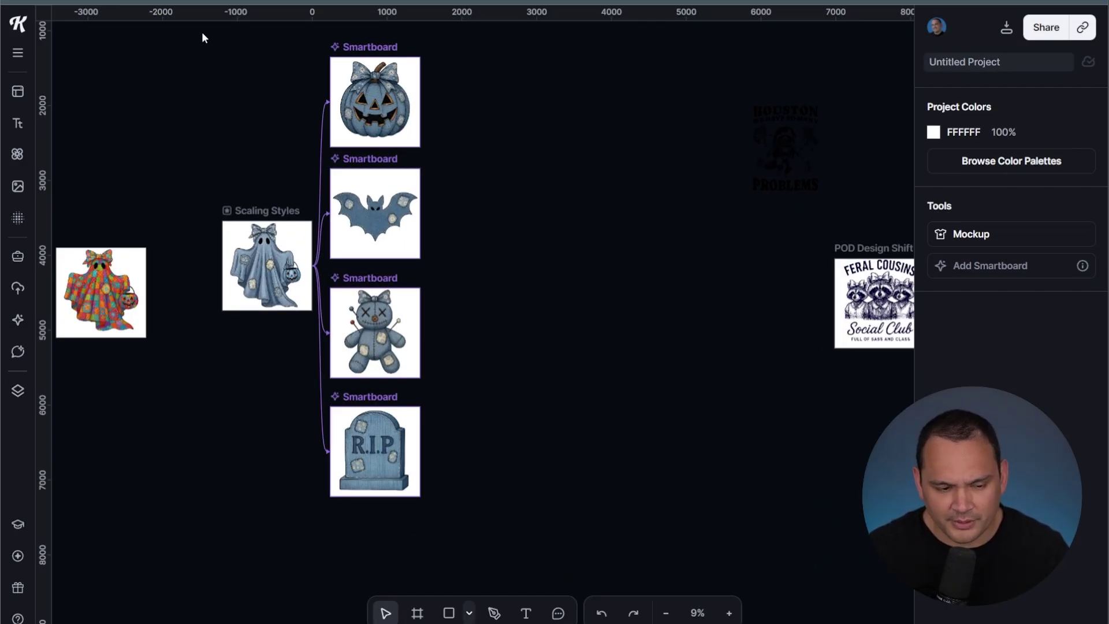
- Inspect the bat Smartboard's prompt and the list of available image generation models
{"action": "left_click_drag", "start_coordinate": [202, 32], "coordinate": [507, 534]}
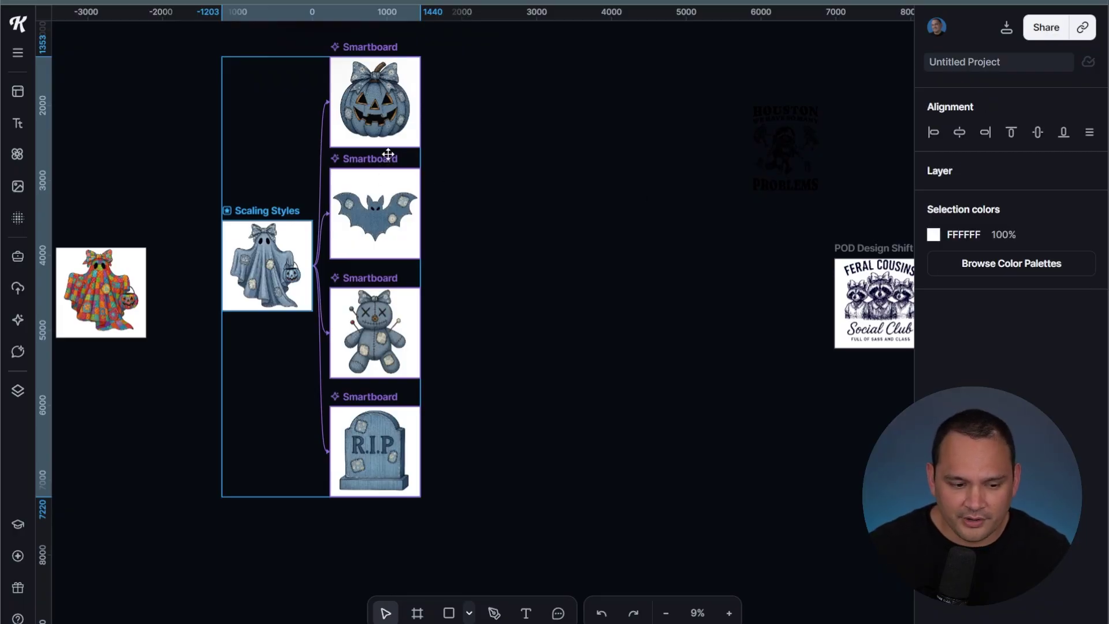
{"action": "left_click", "coordinate": [580, 182]}
{"action": "left_click", "coordinate": [387, 160]}
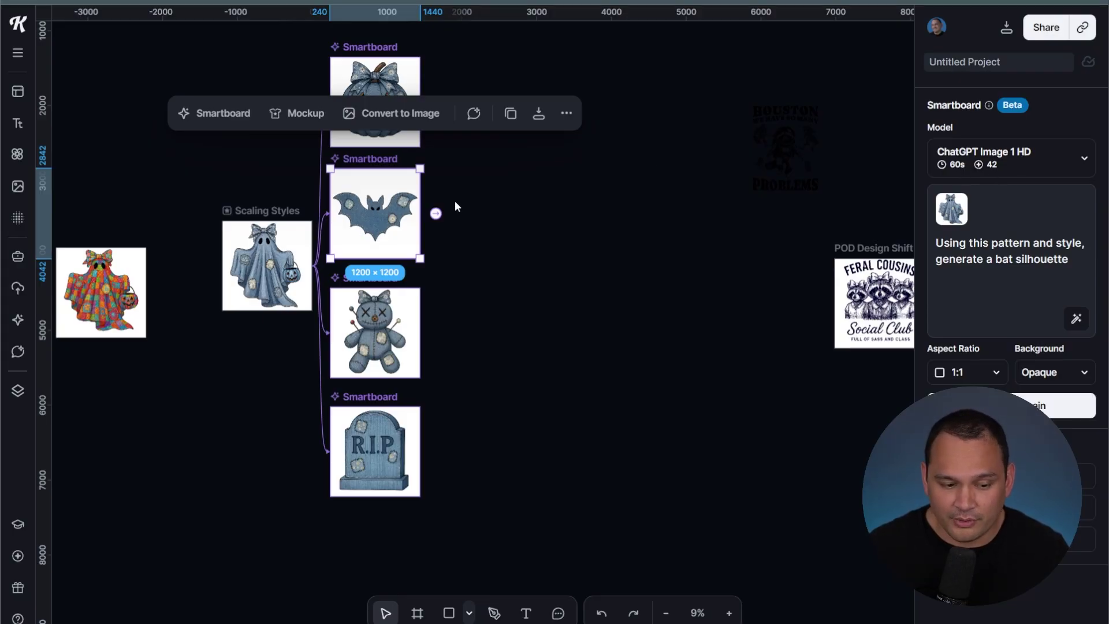
{"action": "left_click", "coordinate": [1058, 164]}
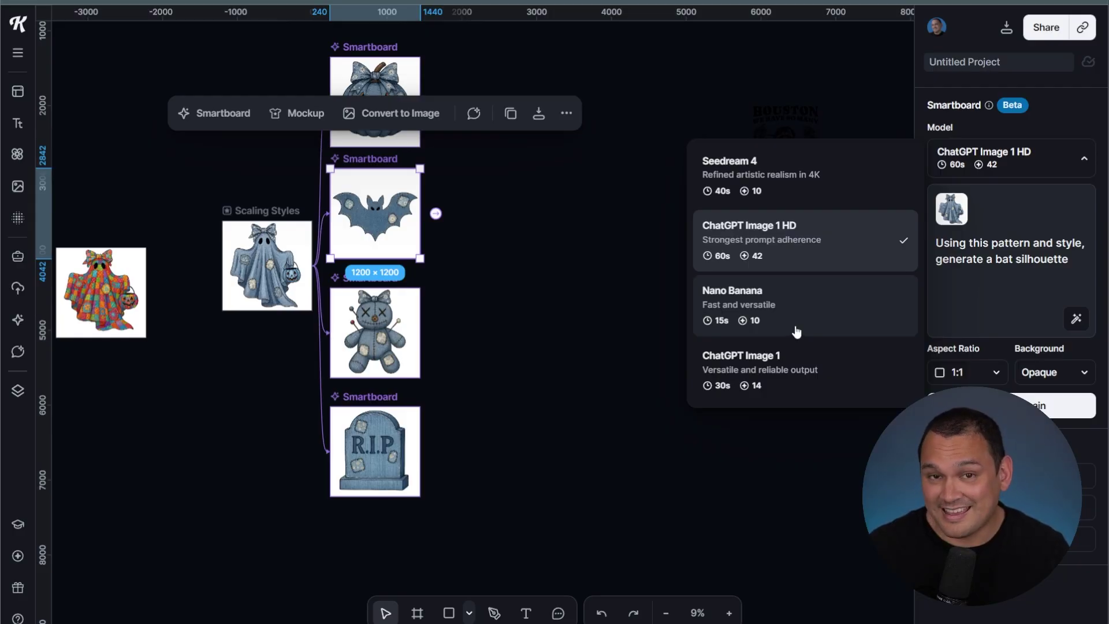
{"action": "left_click", "coordinate": [563, 272]}
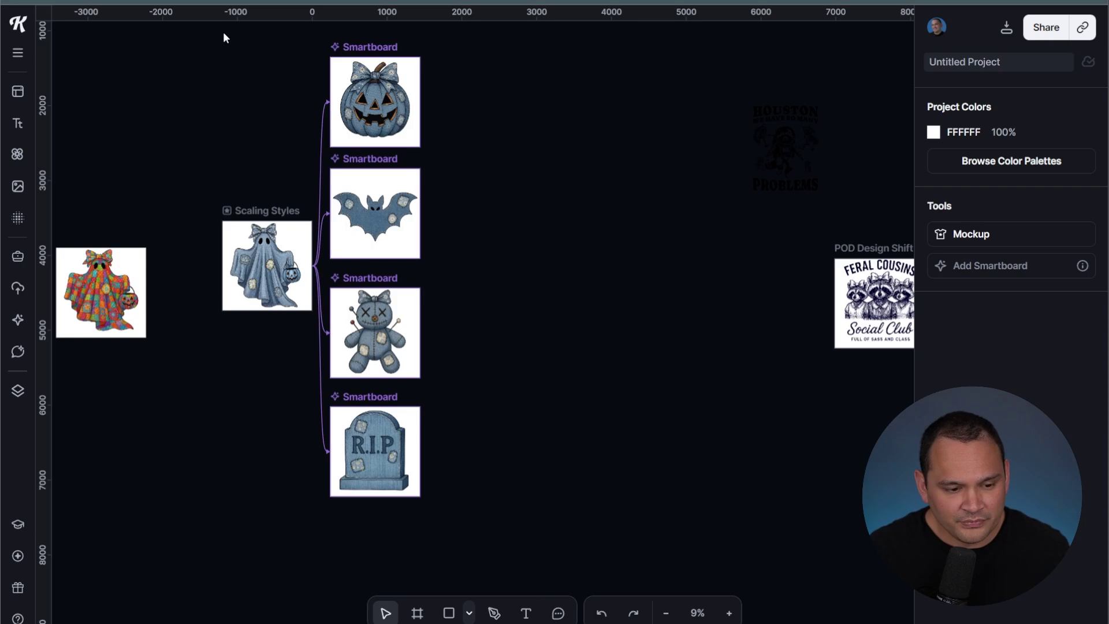
- Alt-drag a copy of the ghost board and its four Smartboards to the right of the original
{"action": "left_click_drag", "start_coordinate": [213, 33], "coordinate": [442, 540]}
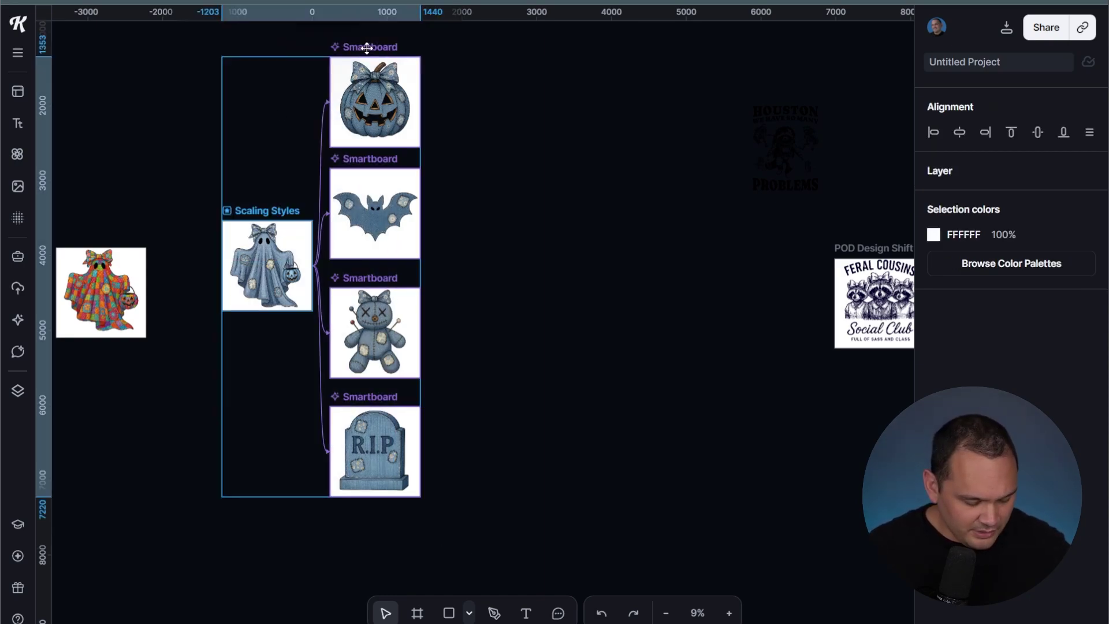
{"action": "left_click_drag", "start_coordinate": [367, 49], "coordinate": [592, 51]}
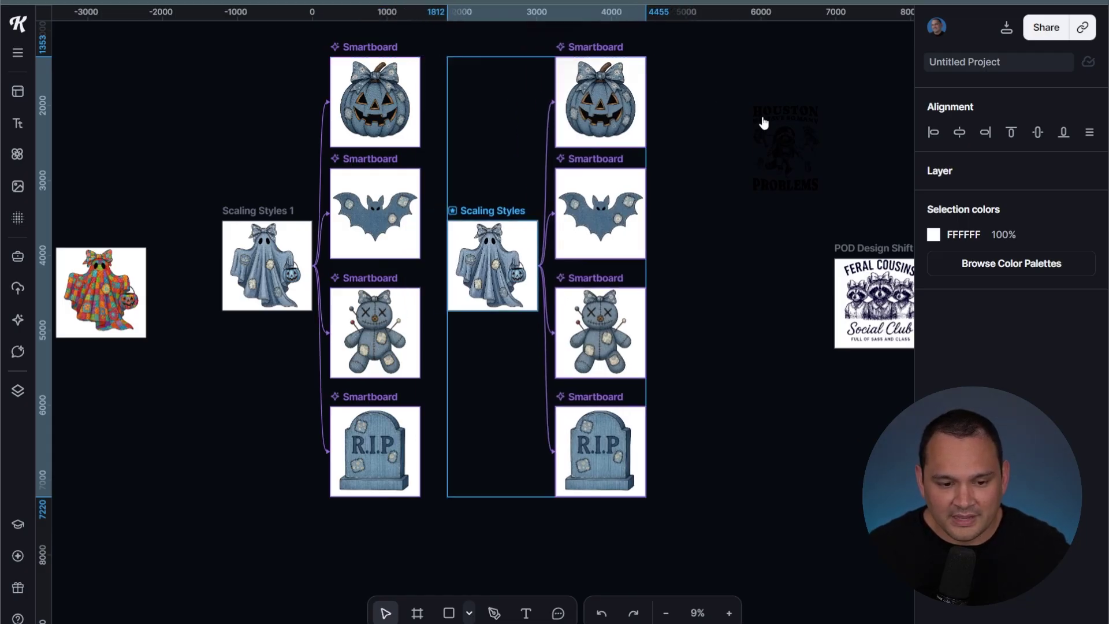
{"action": "left_click", "coordinate": [759, 119]}
{"action": "left_click", "coordinate": [690, 162]}
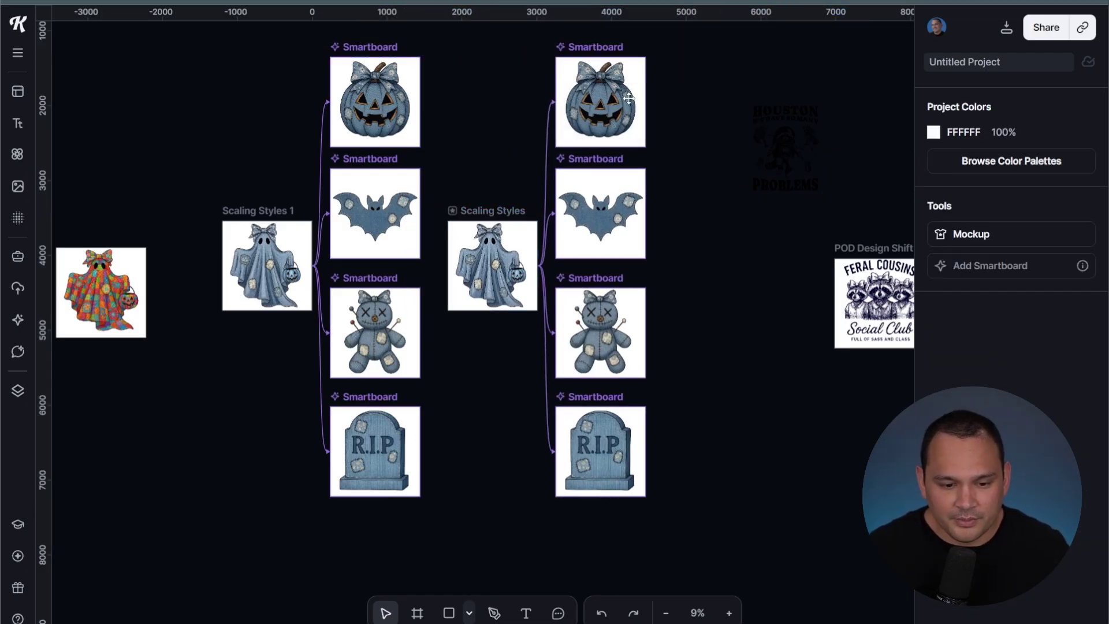
- Switch the copied pumpkin, bat and voodoo doll Smartboards to Nano Banana, then regenerate all four
{"action": "left_click", "coordinate": [594, 46]}
{"action": "left_click", "coordinate": [1031, 162]}
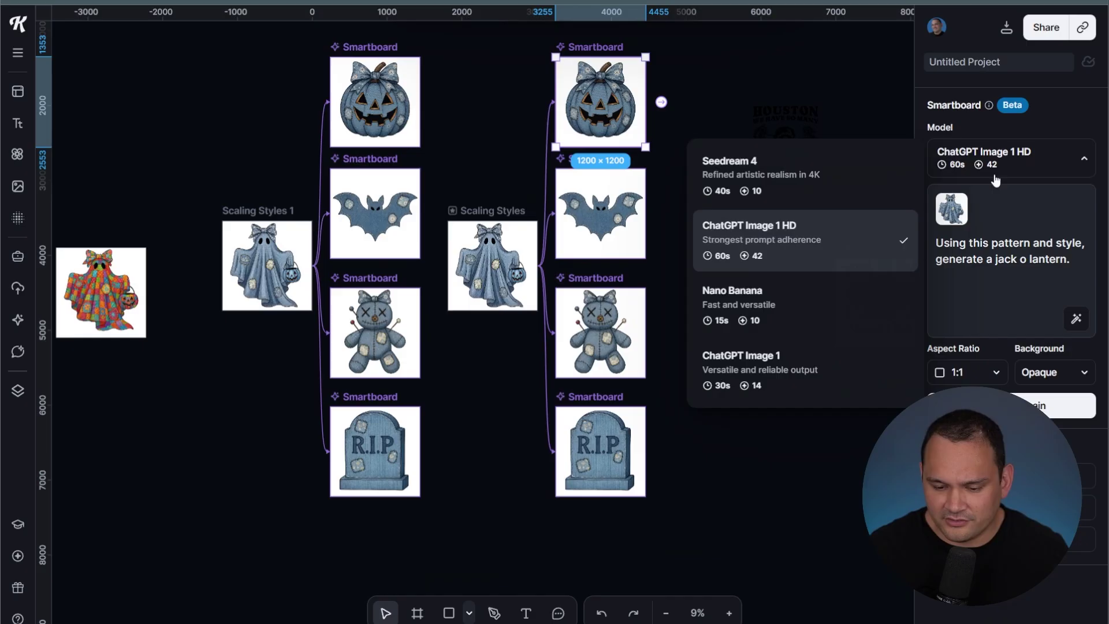
{"action": "left_click", "coordinate": [789, 309]}
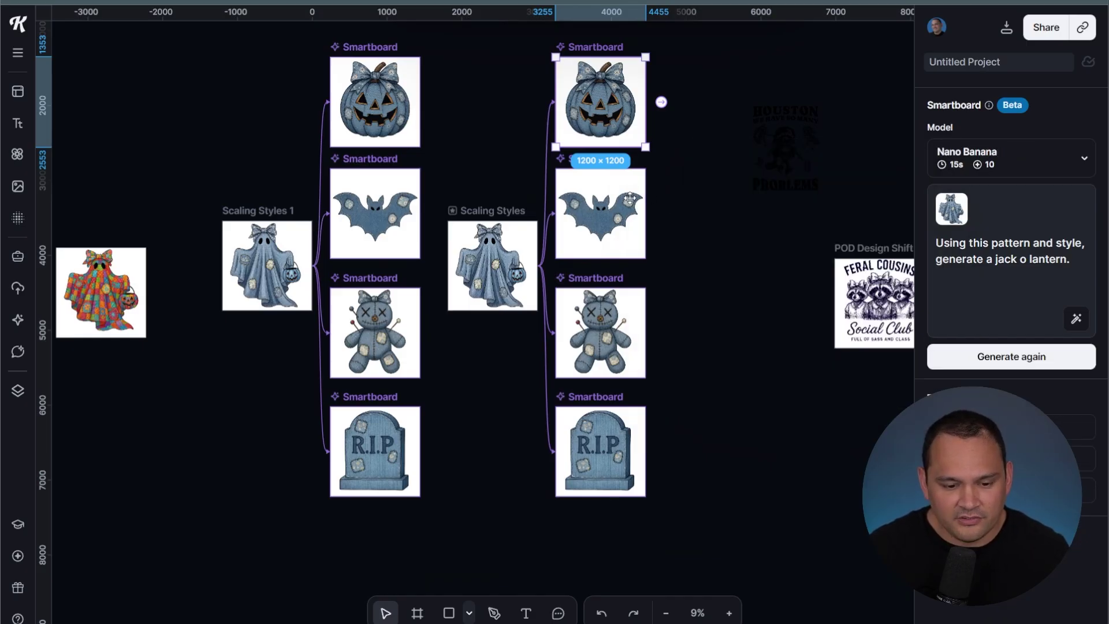
{"action": "left_click", "coordinate": [614, 167]}
{"action": "left_click", "coordinate": [1021, 165]}
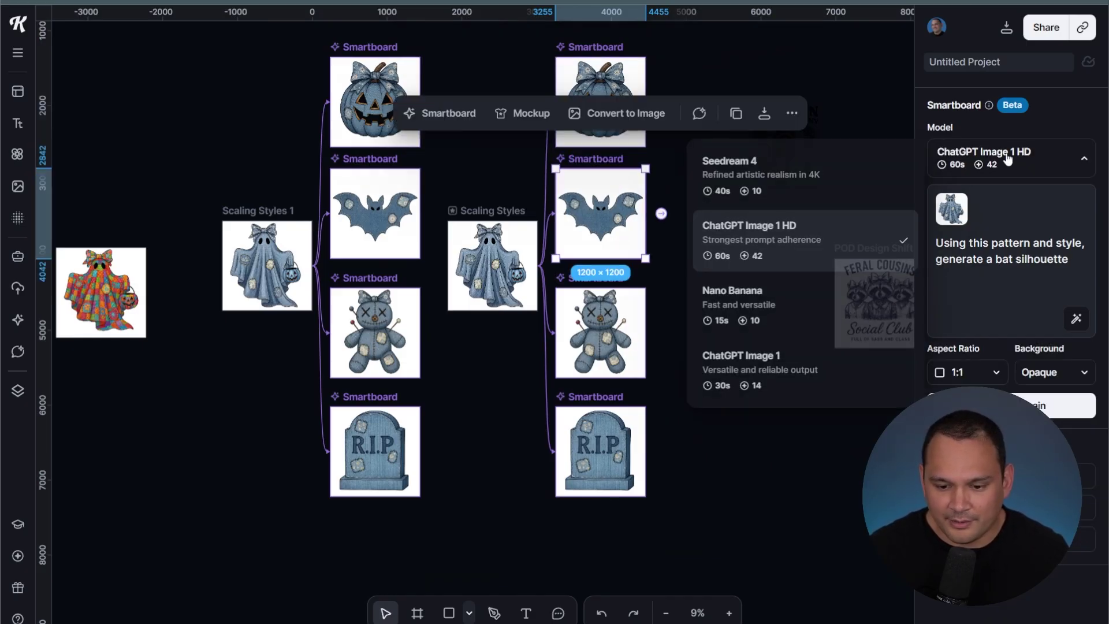
{"action": "left_click", "coordinate": [788, 308]}
{"action": "left_click", "coordinate": [613, 303]}
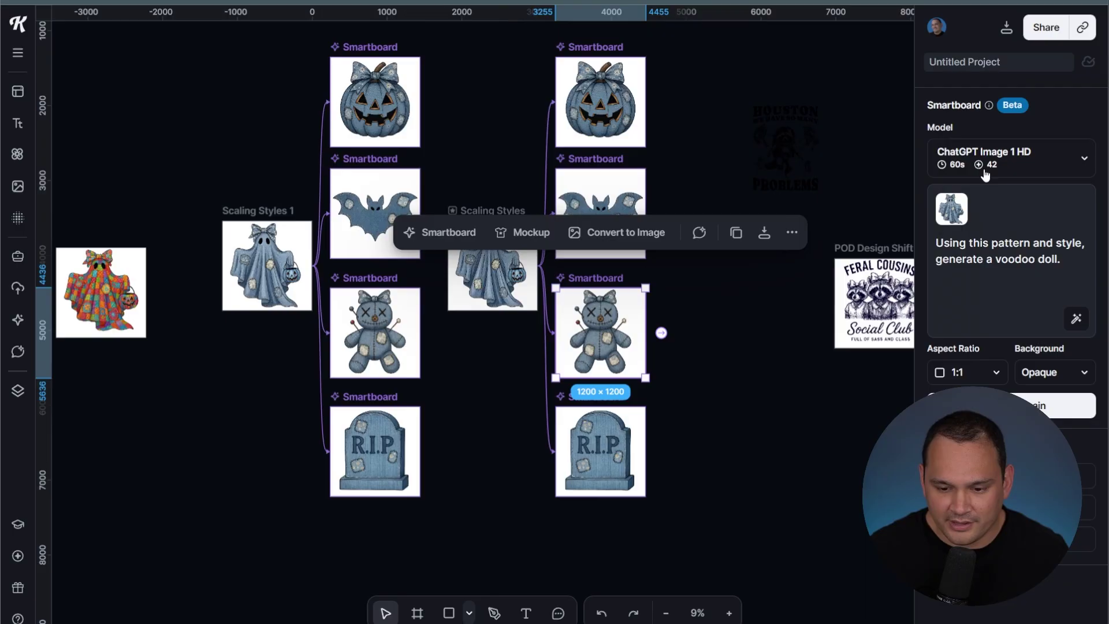
{"action": "left_click", "coordinate": [987, 162]}
{"action": "left_click", "coordinate": [783, 319]}
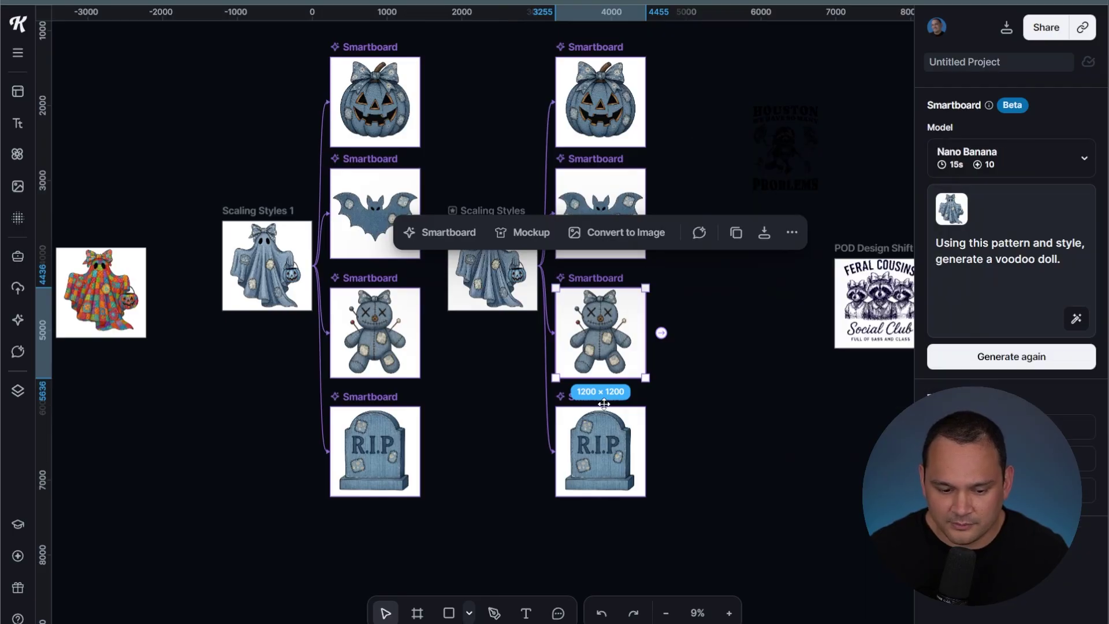
{"action": "left_click_drag", "start_coordinate": [702, 541], "coordinate": [553, 30]}
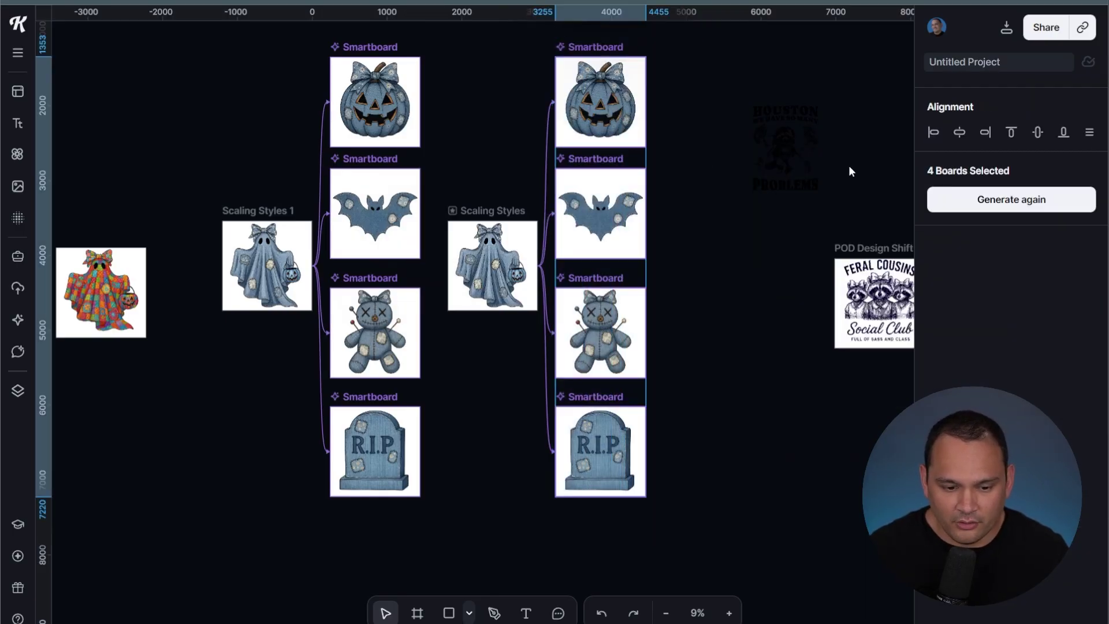
{"action": "left_click", "coordinate": [1059, 198]}
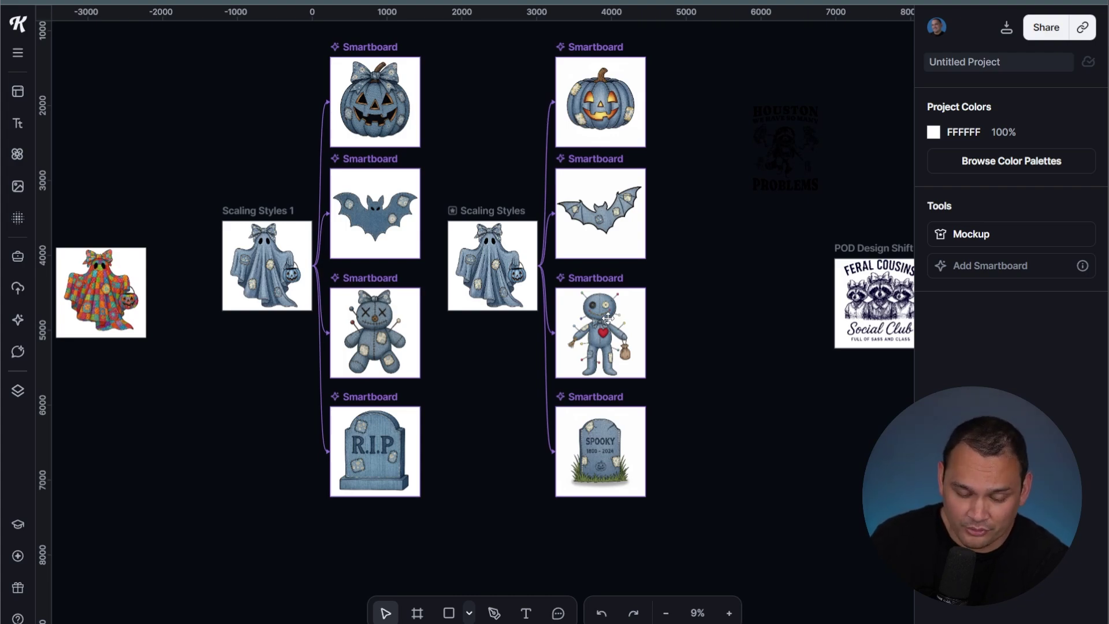
{"action": "scroll", "coordinate": [670, 460], "scroll_direction": "up", "scroll_amount": 5}
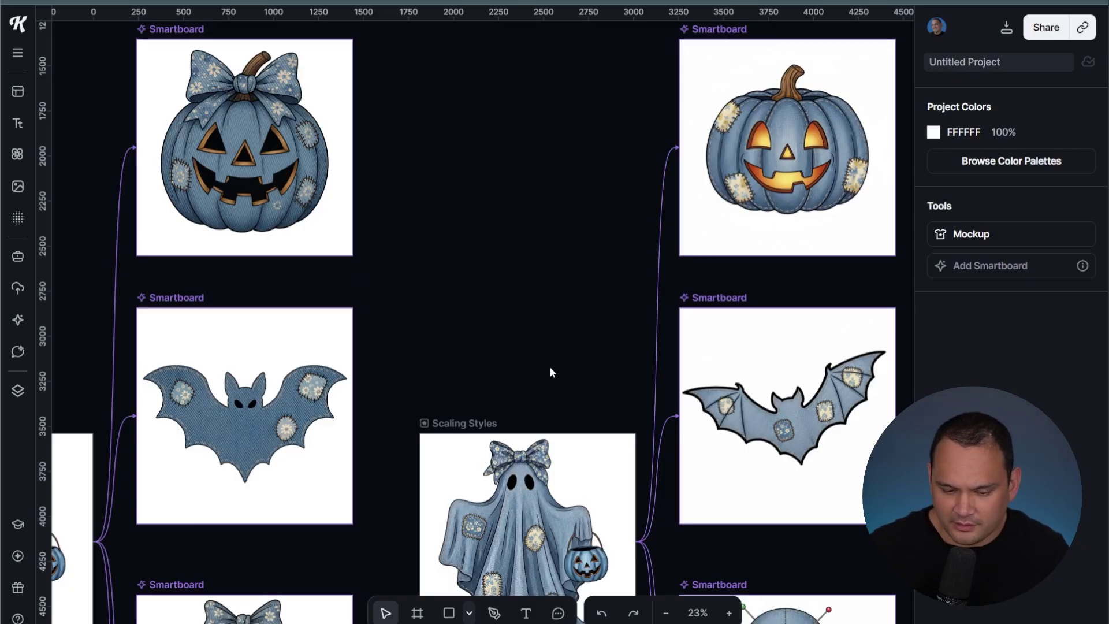
{"action": "scroll", "coordinate": [496, 465], "scroll_direction": "down", "scroll_amount": 3}
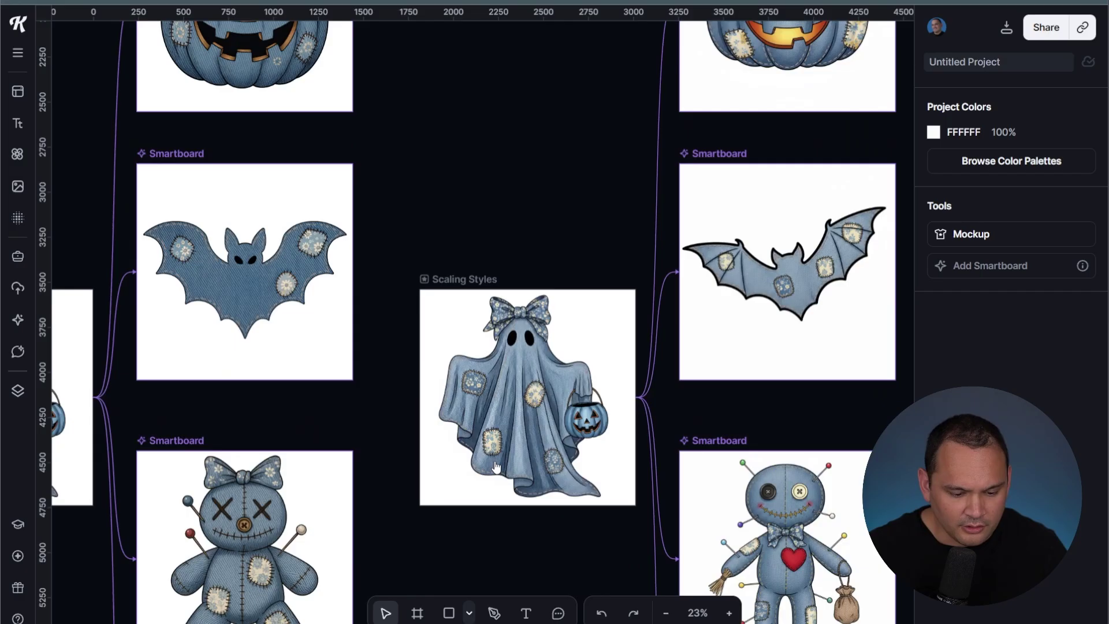
{"action": "scroll", "coordinate": [496, 466], "scroll_direction": "up", "scroll_amount": 3}
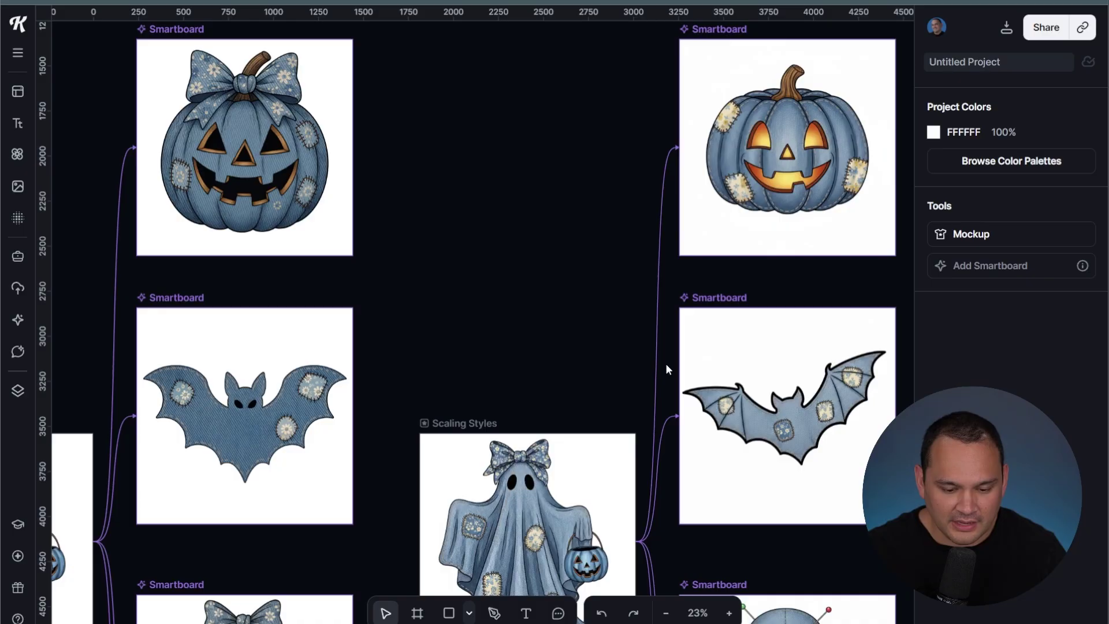
{"action": "scroll", "coordinate": [534, 454], "scroll_direction": "down", "scroll_amount": 5}
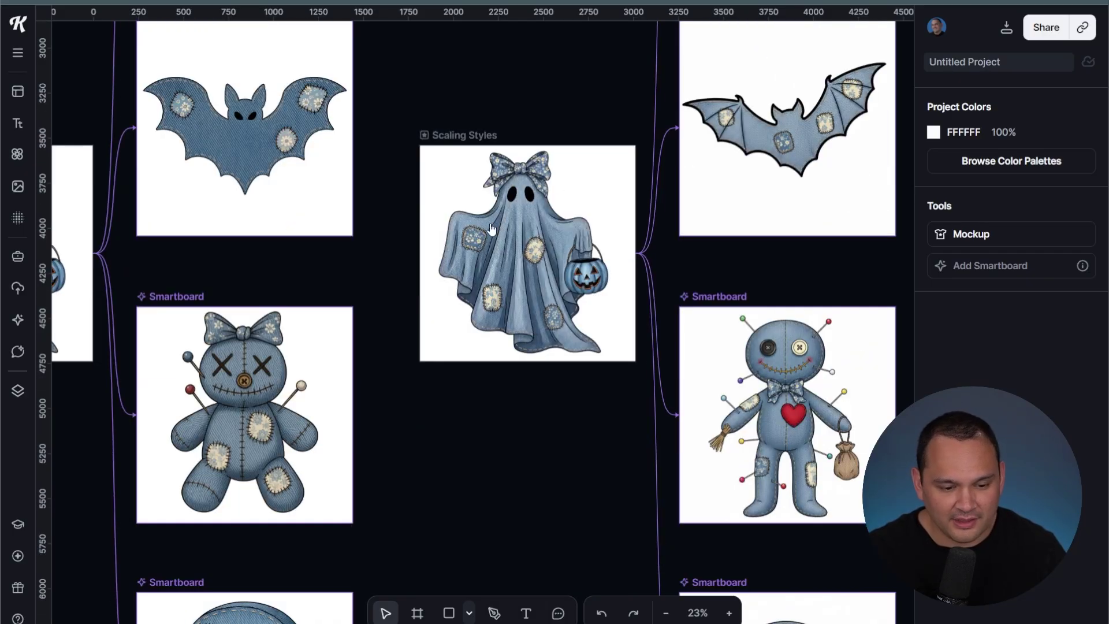
{"action": "scroll", "coordinate": [573, 526], "scroll_direction": "down", "scroll_amount": 3}
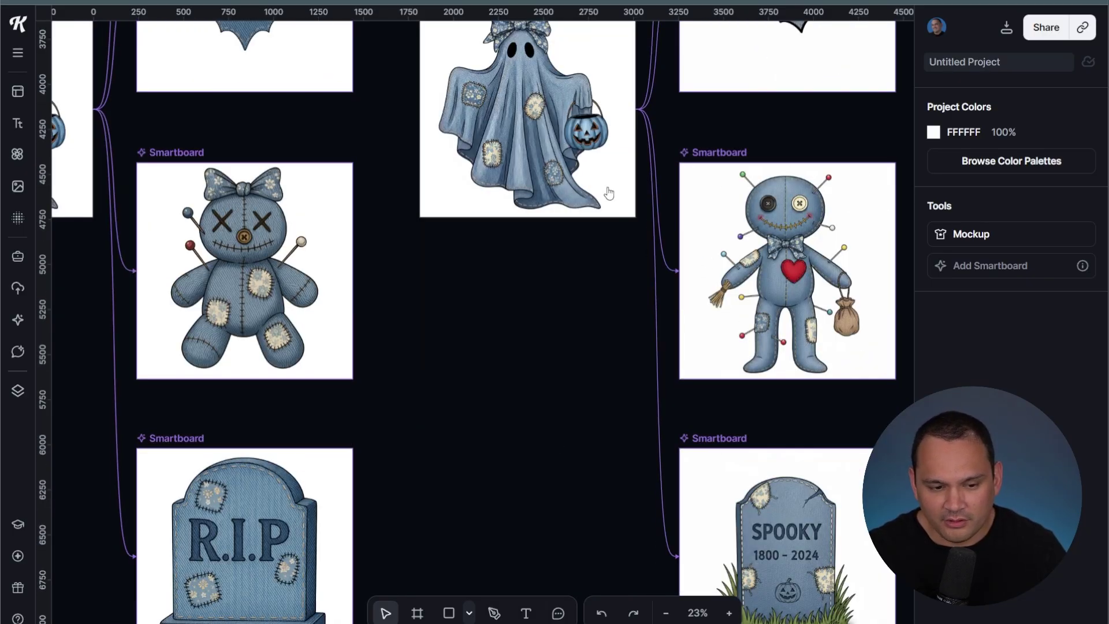
{"action": "scroll", "coordinate": [606, 191], "scroll_direction": "up", "scroll_amount": 3}
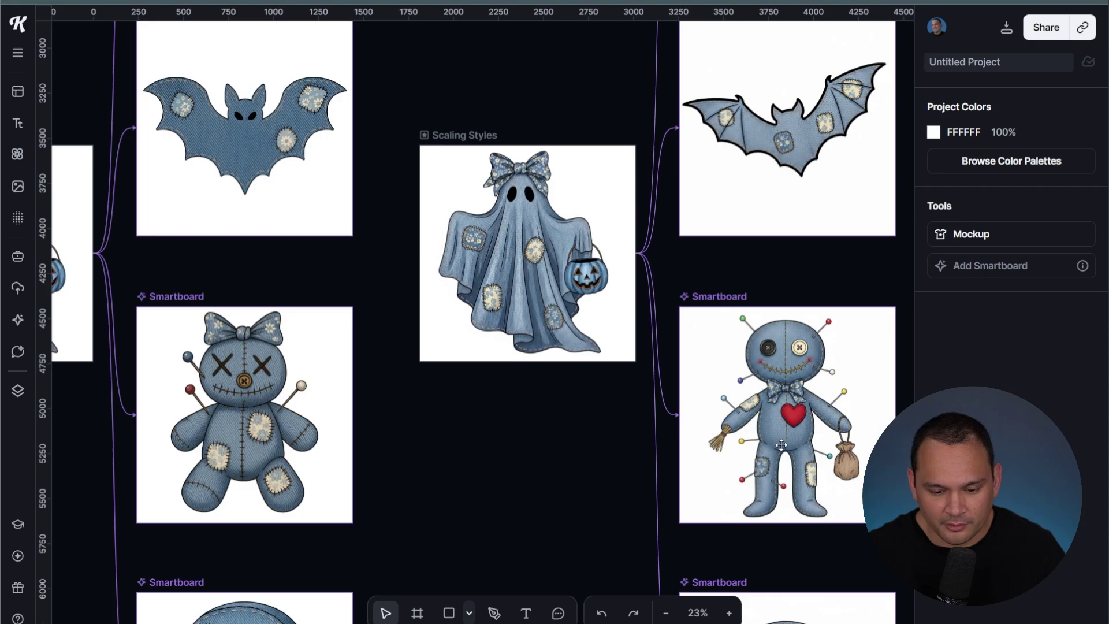
{"action": "scroll", "coordinate": [645, 374], "scroll_direction": "up", "scroll_amount": 5}
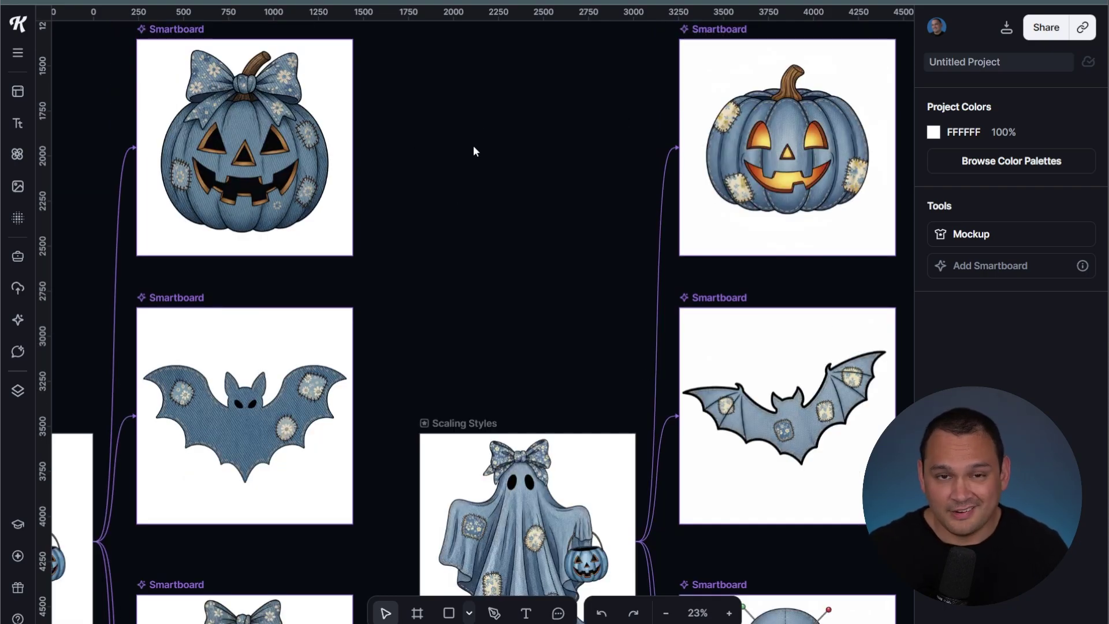
{"action": "scroll", "coordinate": [583, 285], "scroll_direction": "down", "scroll_amount": 10}
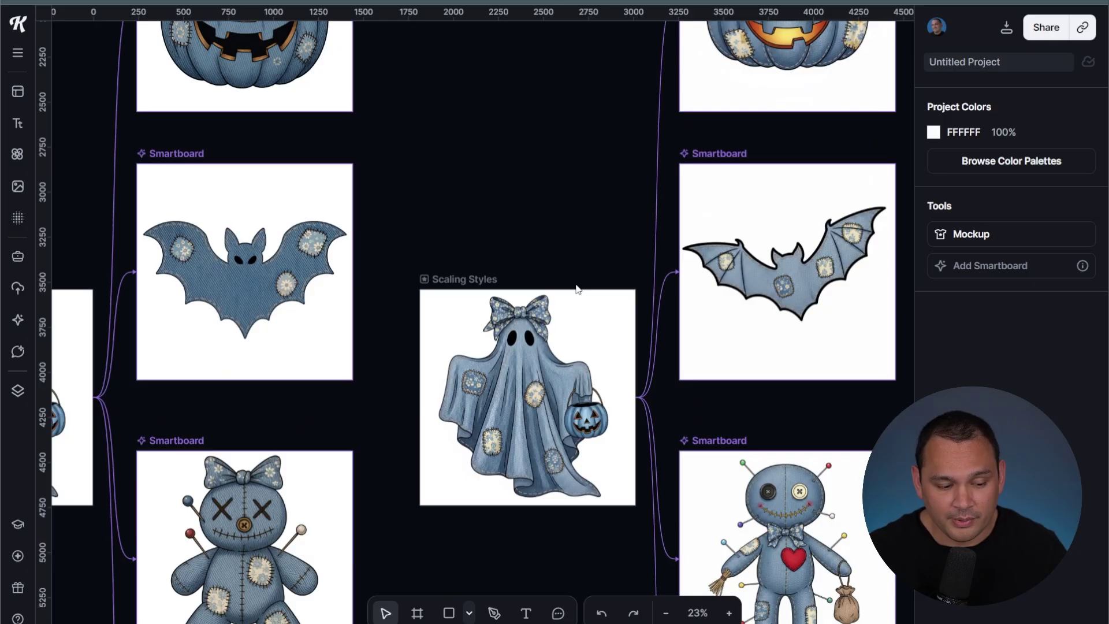
{"action": "scroll", "coordinate": [575, 287], "scroll_direction": "up", "scroll_amount": 3}
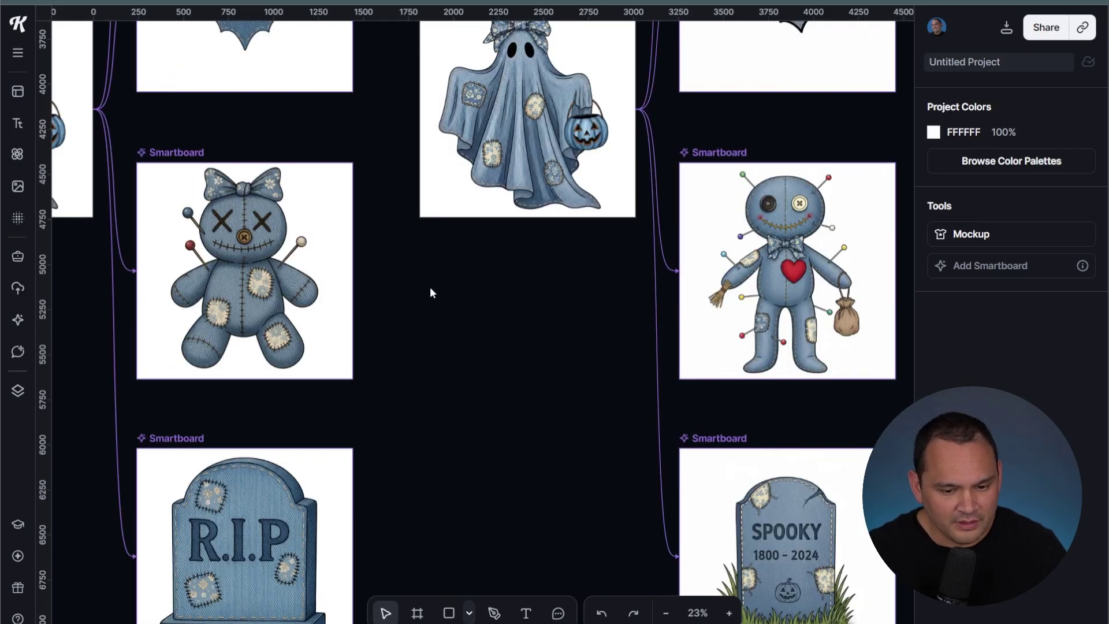
{"action": "scroll", "coordinate": [585, 231], "scroll_direction": "up", "scroll_amount": 3}
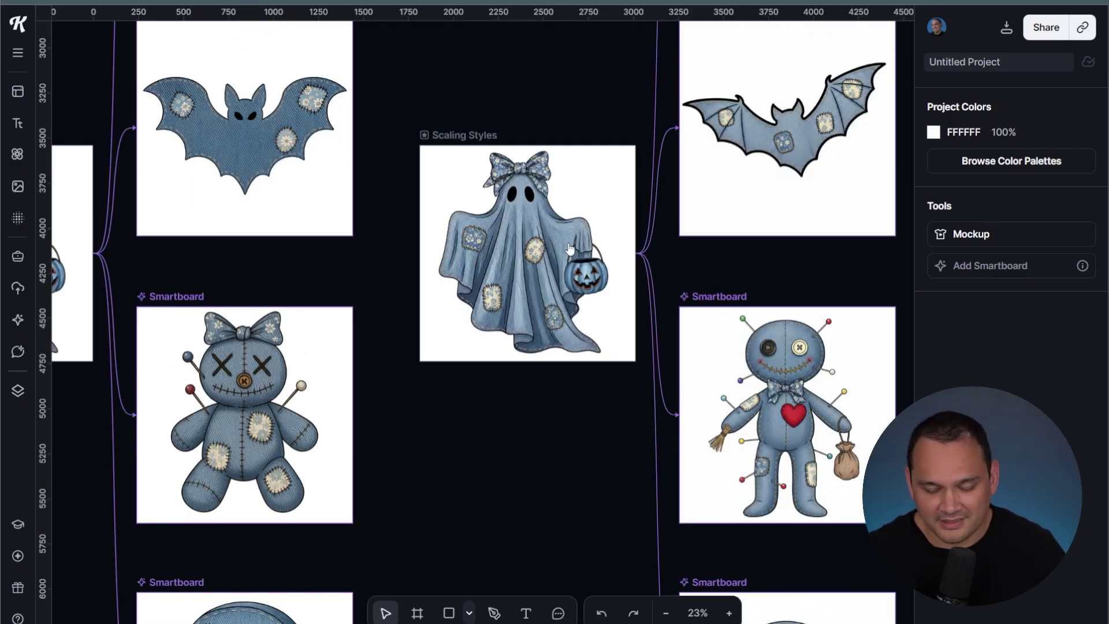
{"action": "scroll", "coordinate": [543, 366], "scroll_direction": "up", "scroll_amount": 5}
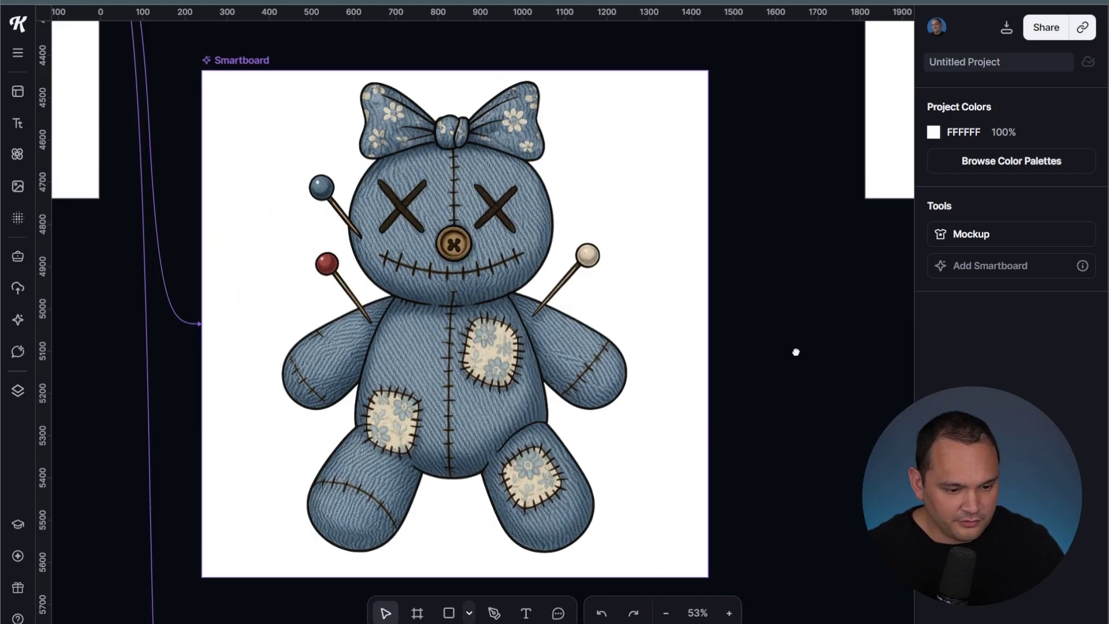
{"action": "mouse_move", "coordinate": [796, 352]}
{"action": "left_mouse_down"}
{"action": "mouse_move", "coordinate": [784, 348]}
{"action": "mouse_move", "coordinate": [804, 354]}
{"action": "mouse_move", "coordinate": [795, 356]}
{"action": "left_mouse_up"}
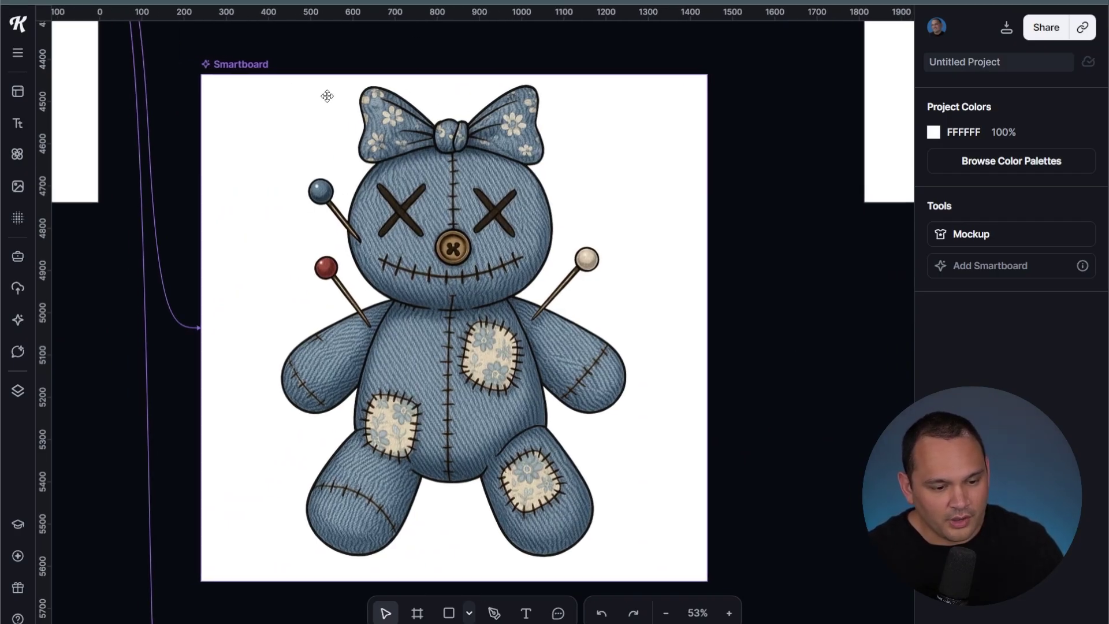
{"action": "mouse_move", "coordinate": [271, 75]}
{"action": "left_mouse_down"}
{"action": "mouse_move", "coordinate": [482, 273]}
{"action": "mouse_move", "coordinate": [811, 417]}
{"action": "mouse_move", "coordinate": [720, 383]}
{"action": "mouse_move", "coordinate": [351, 176]}
{"action": "mouse_move", "coordinate": [293, 37]}
{"action": "mouse_move", "coordinate": [336, 109]}
{"action": "mouse_move", "coordinate": [224, 68]}
{"action": "mouse_move", "coordinate": [262, 75]}
{"action": "left_mouse_up"}
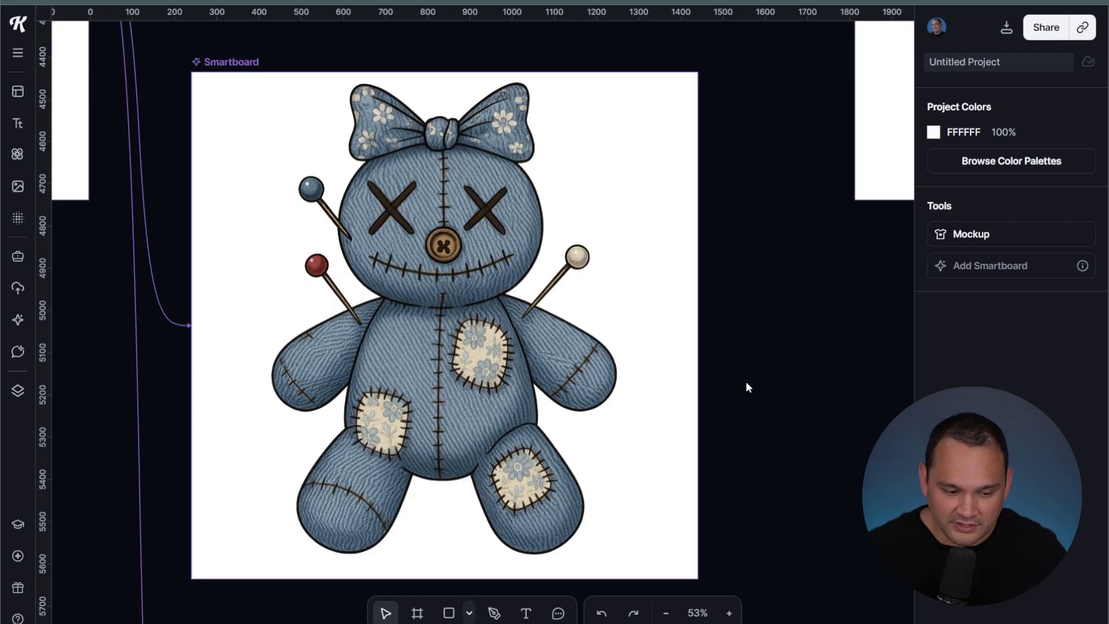
{"action": "scroll", "coordinate": [746, 384], "scroll_direction": "down", "scroll_amount": 10}
- Duplicate the POD Design Feral Cousins Smartboard set to the right of the original
{"action": "scroll", "coordinate": [747, 386], "scroll_direction": "down", "scroll_amount": 3}
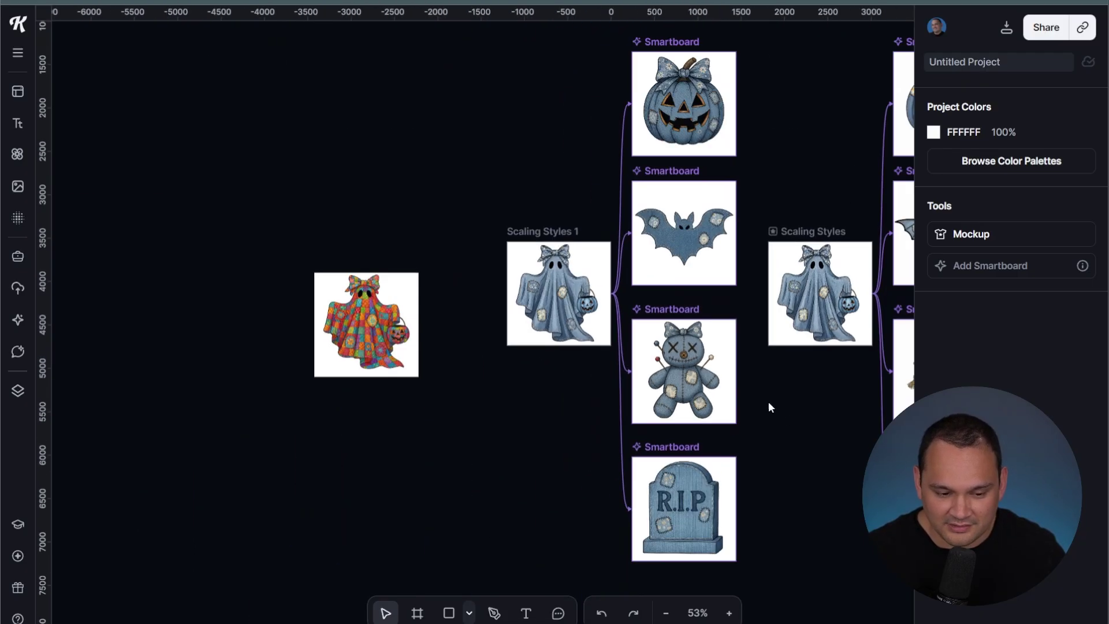
{"action": "scroll", "coordinate": [788, 411], "scroll_direction": "down", "scroll_amount": 3}
{"action": "scroll", "coordinate": [539, 198], "scroll_direction": "right", "scroll_amount": 10}
{"action": "left_click", "coordinate": [539, 199]}
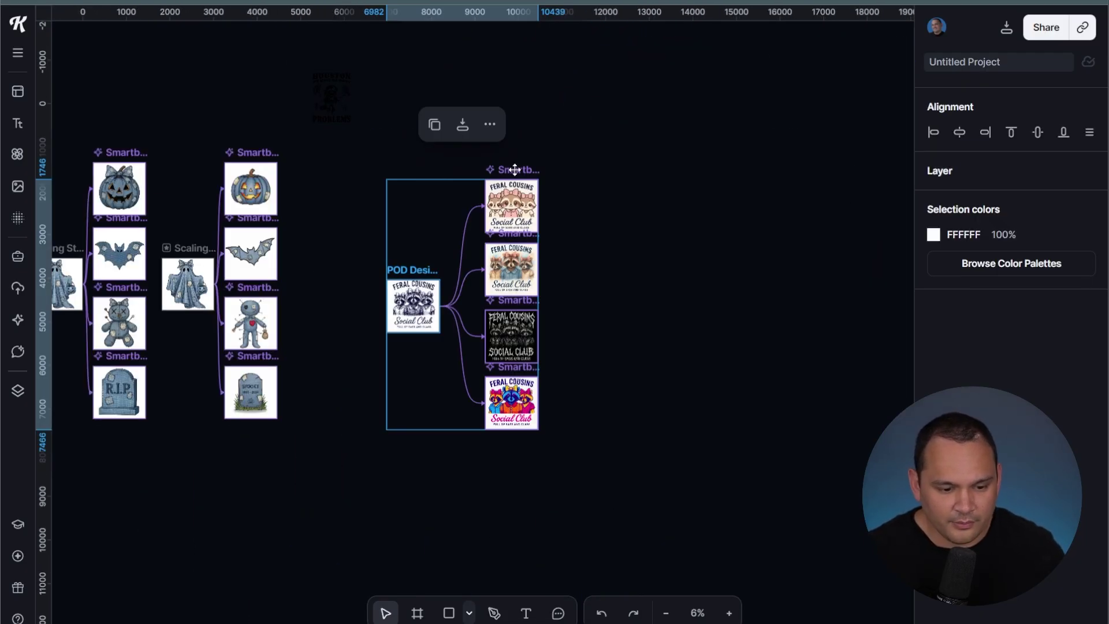
{"action": "left_click_drag", "start_coordinate": [513, 168], "coordinate": [705, 171]}
{"action": "left_click", "coordinate": [508, 150]}
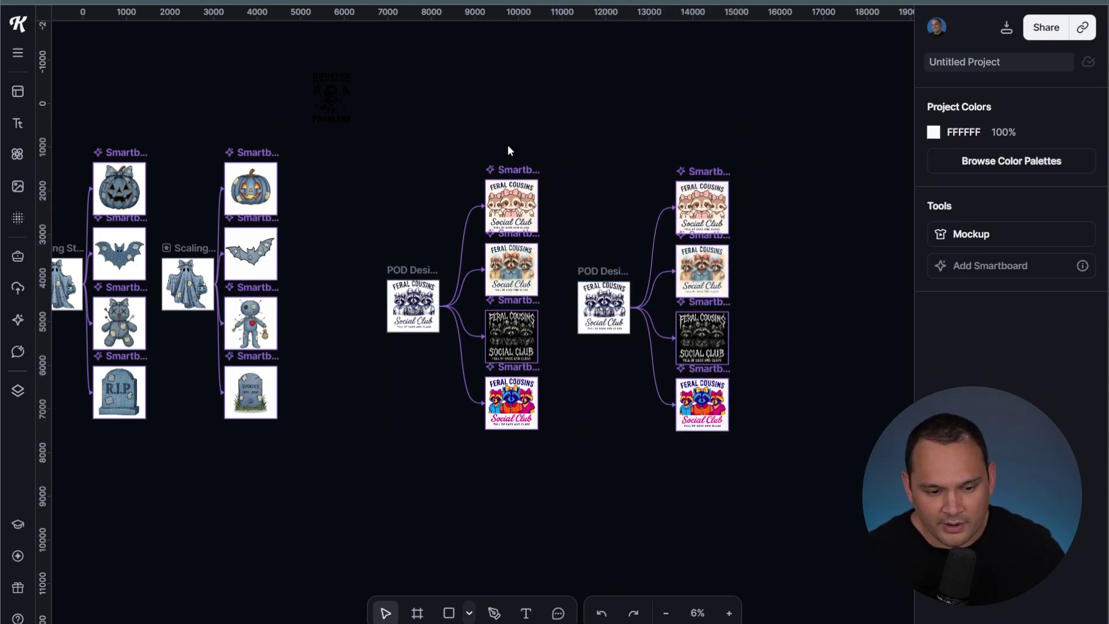
- Review the prompts and models of the kawaii and watercolor Smartboards in the POD Design Shift set
{"action": "scroll", "coordinate": [469, 251], "scroll_direction": "up", "scroll_amount": 5}
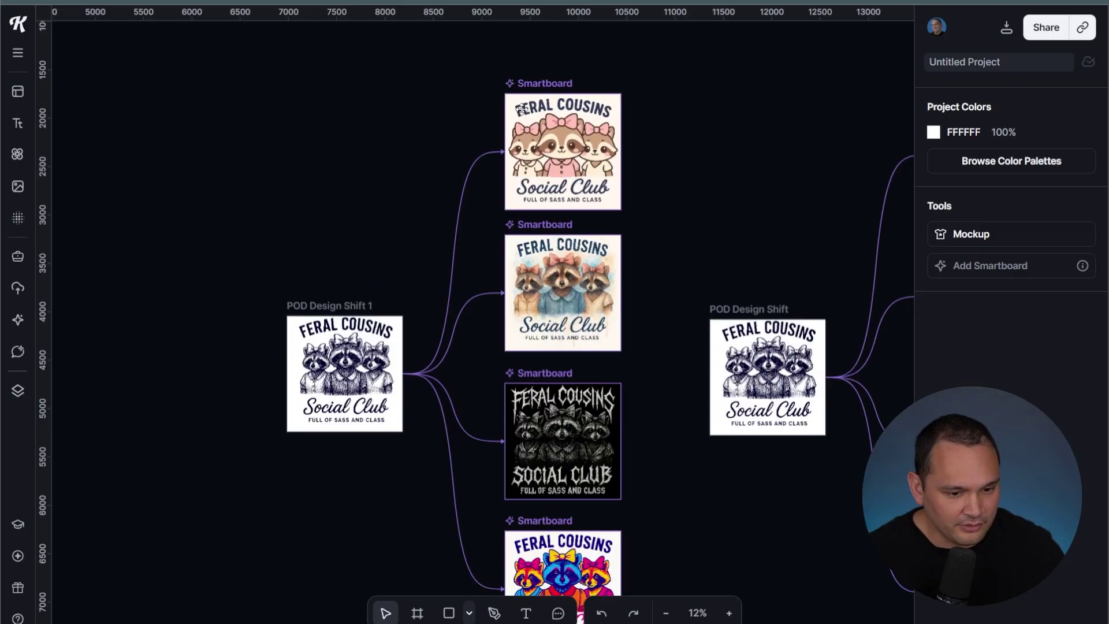
{"action": "left_click_drag", "start_coordinate": [755, 193], "coordinate": [339, 166]}
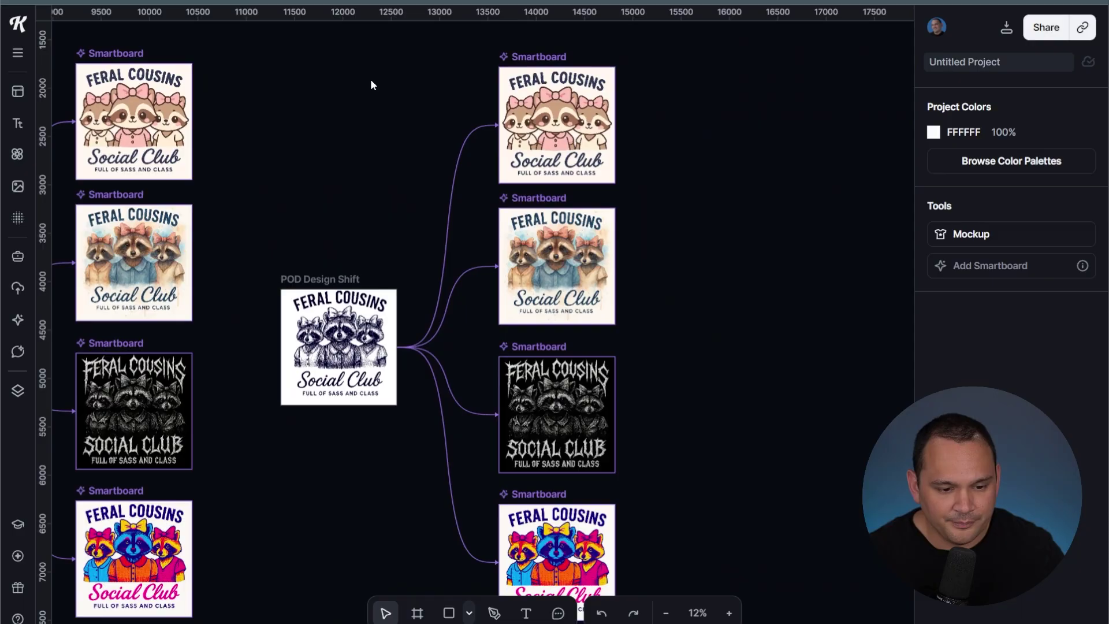
{"action": "left_click", "coordinate": [556, 110]}
{"action": "left_click", "coordinate": [986, 151]}
{"action": "left_click", "coordinate": [562, 197]}
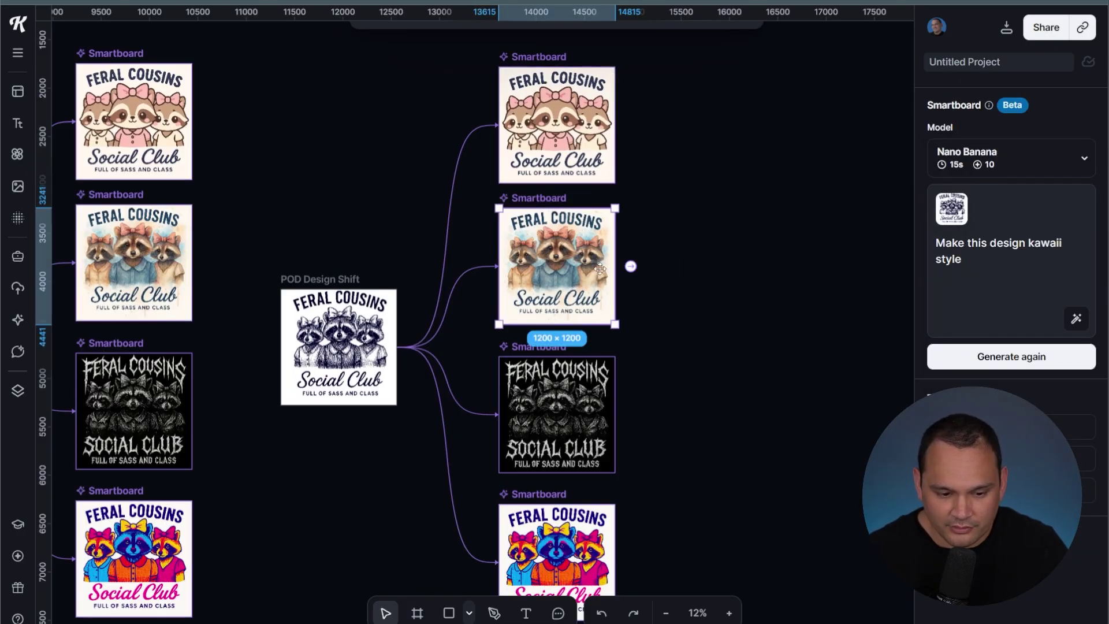
{"action": "key", "text": "Escape"}
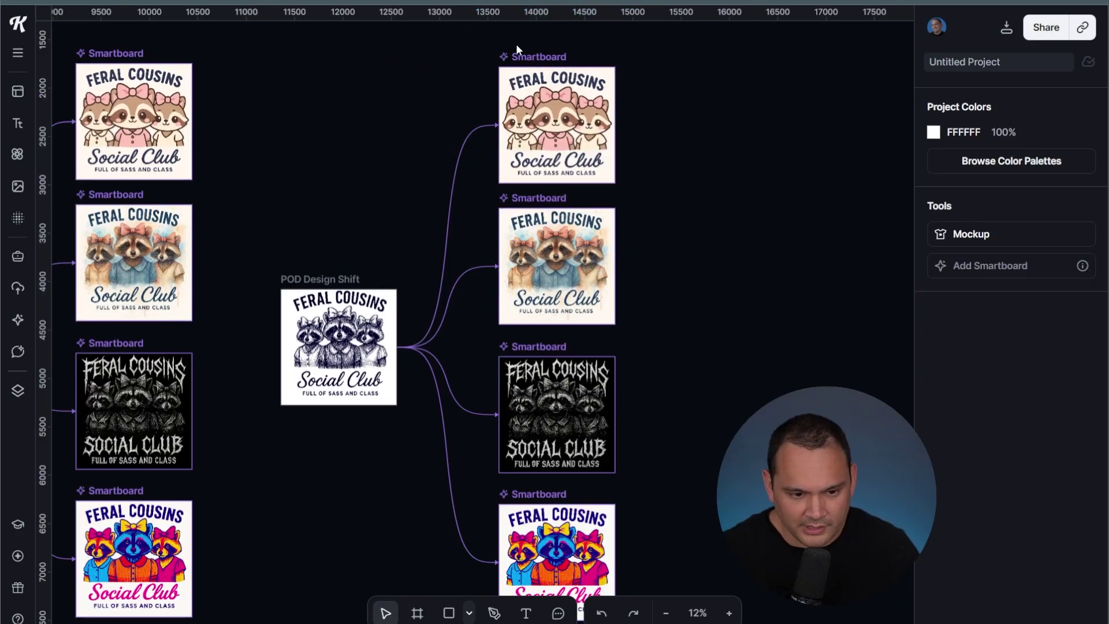
- Select all four right-column Smartboards and regenerate them together
{"action": "left_click", "coordinate": [526, 54]}
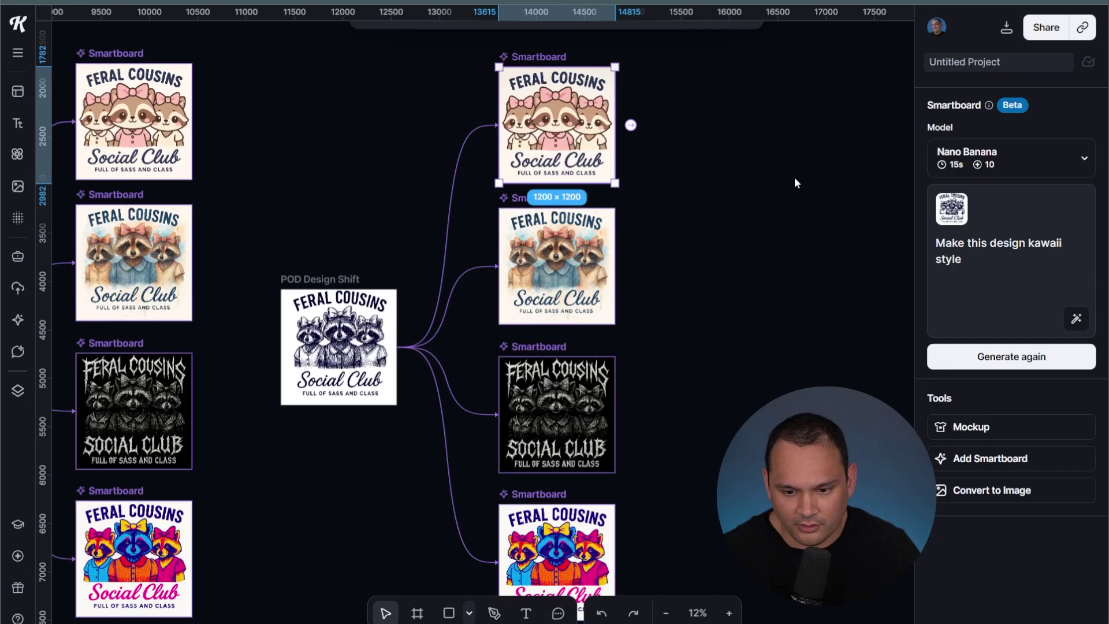
{"action": "left_click", "coordinate": [751, 257]}
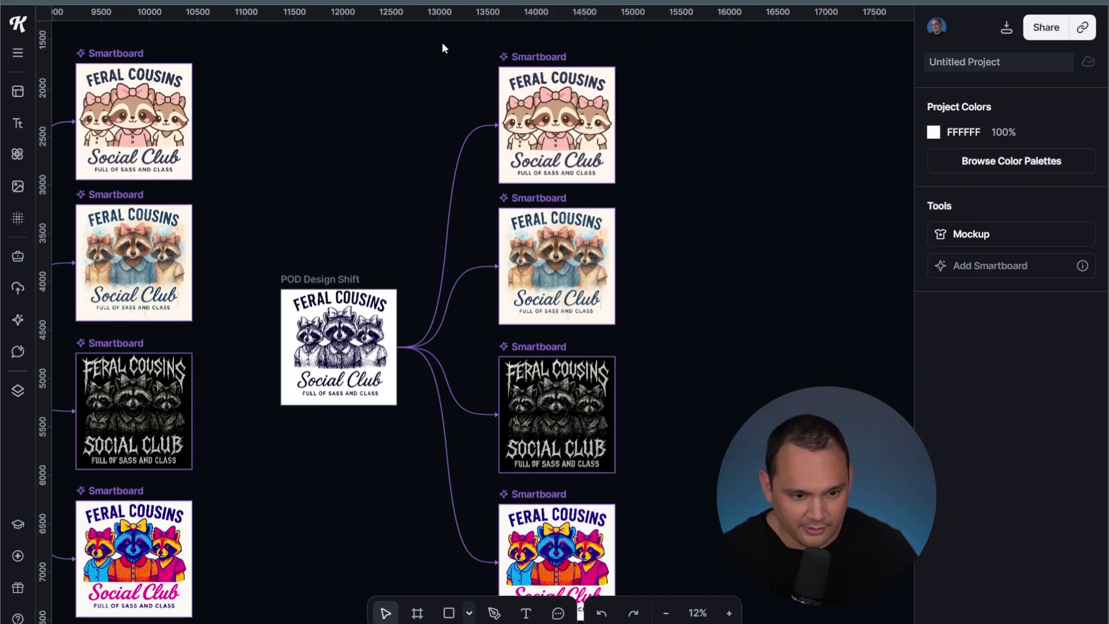
{"action": "left_click_drag", "start_coordinate": [444, 28], "coordinate": [725, 606]}
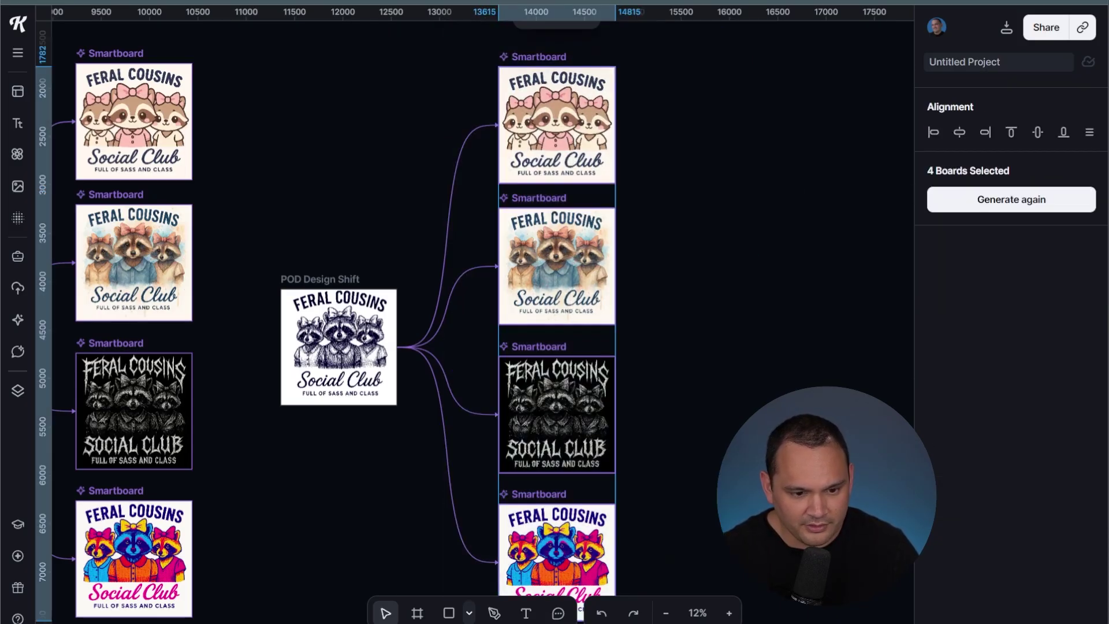
{"action": "left_click", "coordinate": [969, 205]}
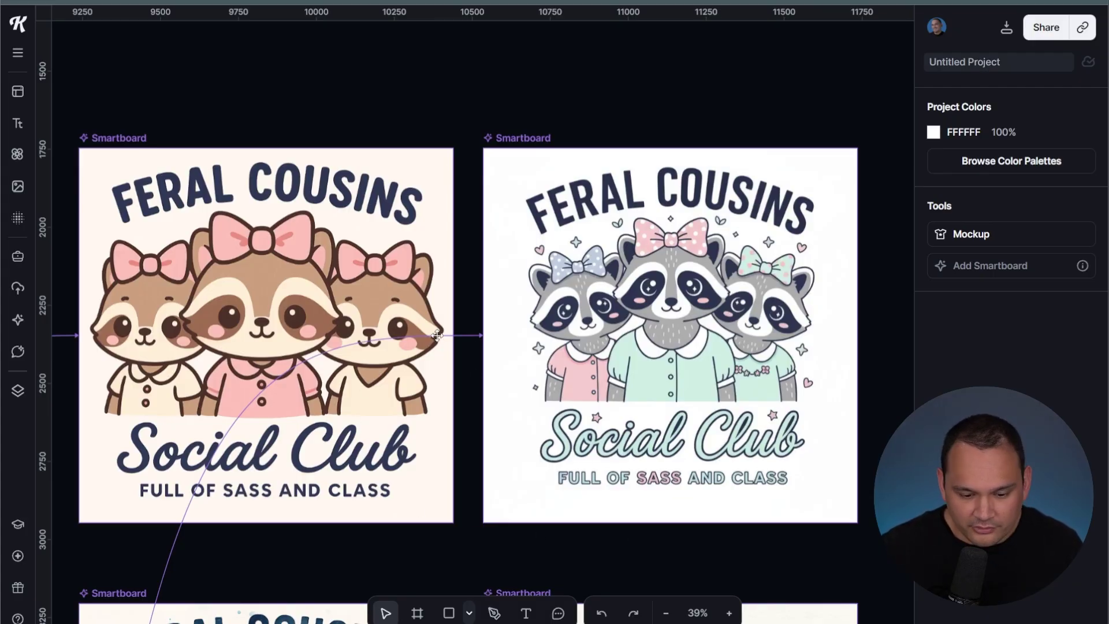
- Scroll through the pastel, dark sketch and yellow-teal raccoon results, then zoom out to fit the grid
{"action": "scroll", "coordinate": [452, 319], "scroll_direction": "down", "scroll_amount": 6}
{"action": "scroll", "coordinate": [453, 319], "scroll_direction": "up", "scroll_amount": 10}
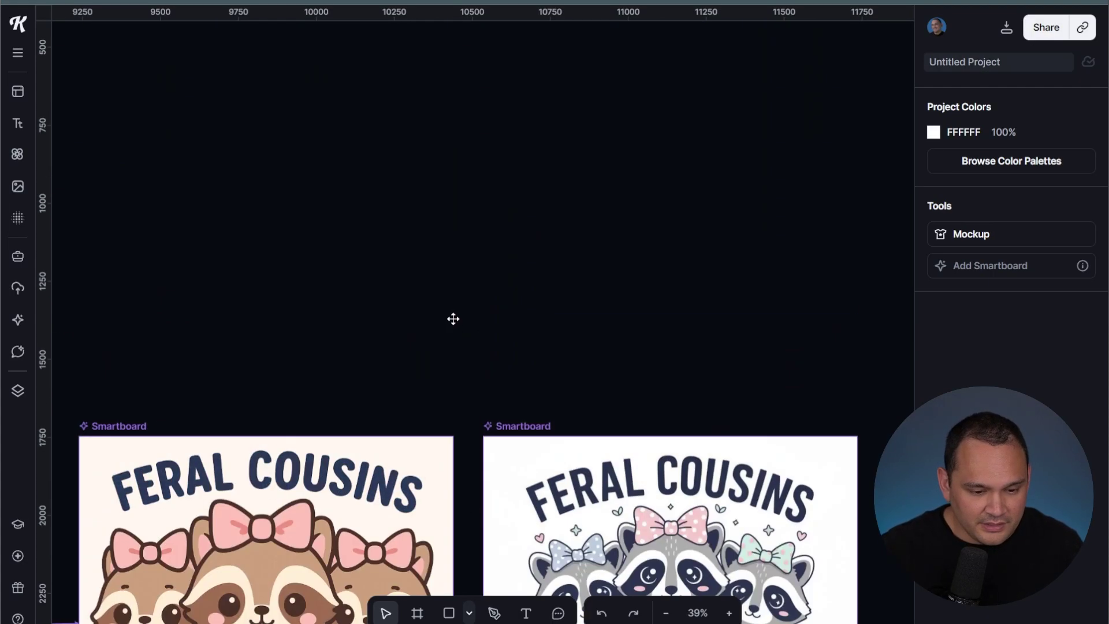
{"action": "scroll", "coordinate": [452, 319], "scroll_direction": "down", "scroll_amount": 8}
{"action": "scroll", "coordinate": [453, 319], "scroll_direction": "down", "scroll_amount": 5}
{"action": "scroll", "coordinate": [453, 319], "scroll_direction": "up", "scroll_amount": 2}
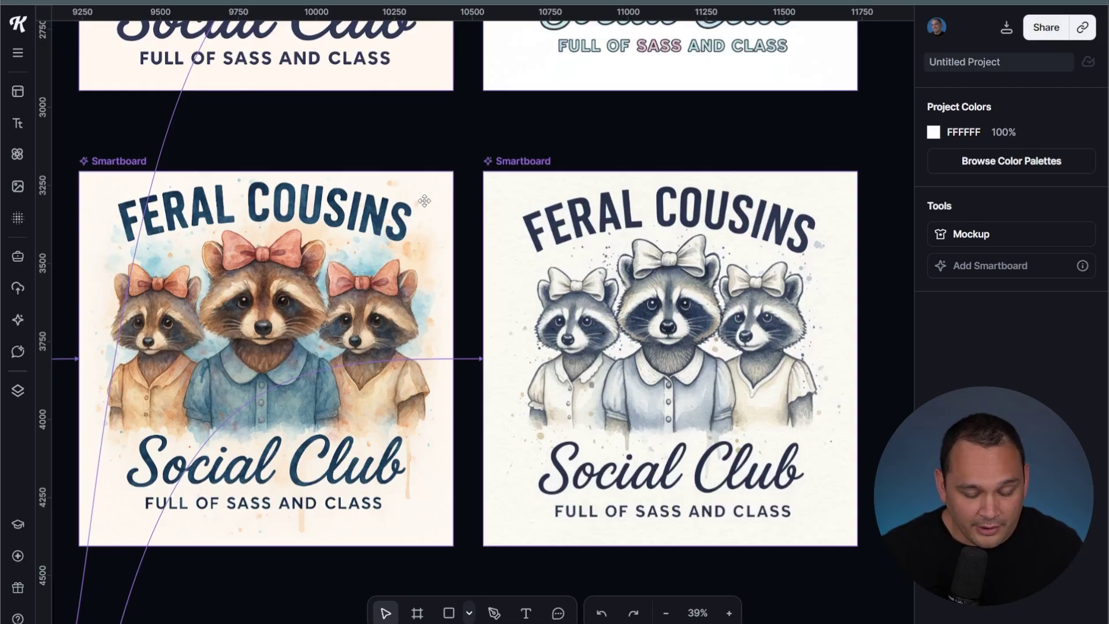
{"action": "scroll", "coordinate": [524, 335], "scroll_direction": "down", "scroll_amount": 10}
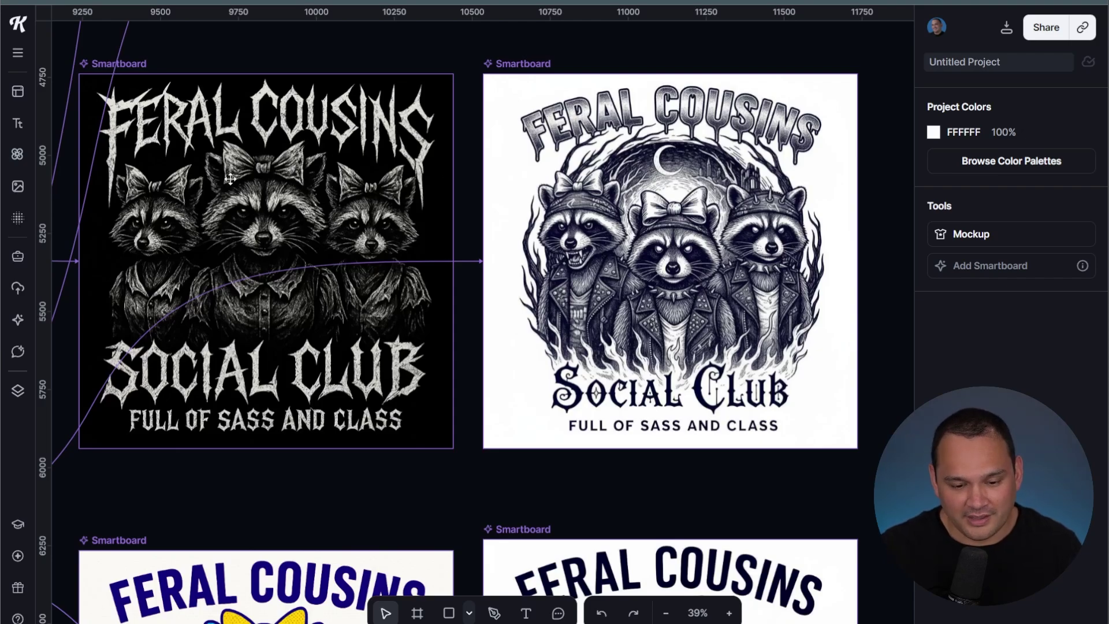
{"action": "scroll", "coordinate": [728, 238], "scroll_direction": "down", "scroll_amount": 5}
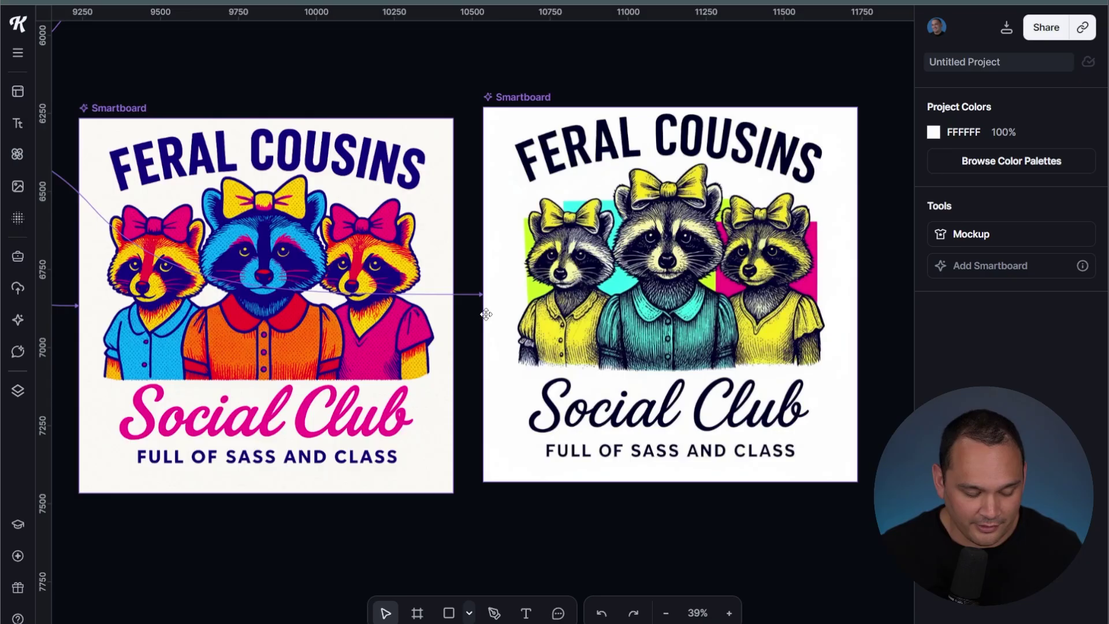
{"action": "key", "text": "shift+1"}
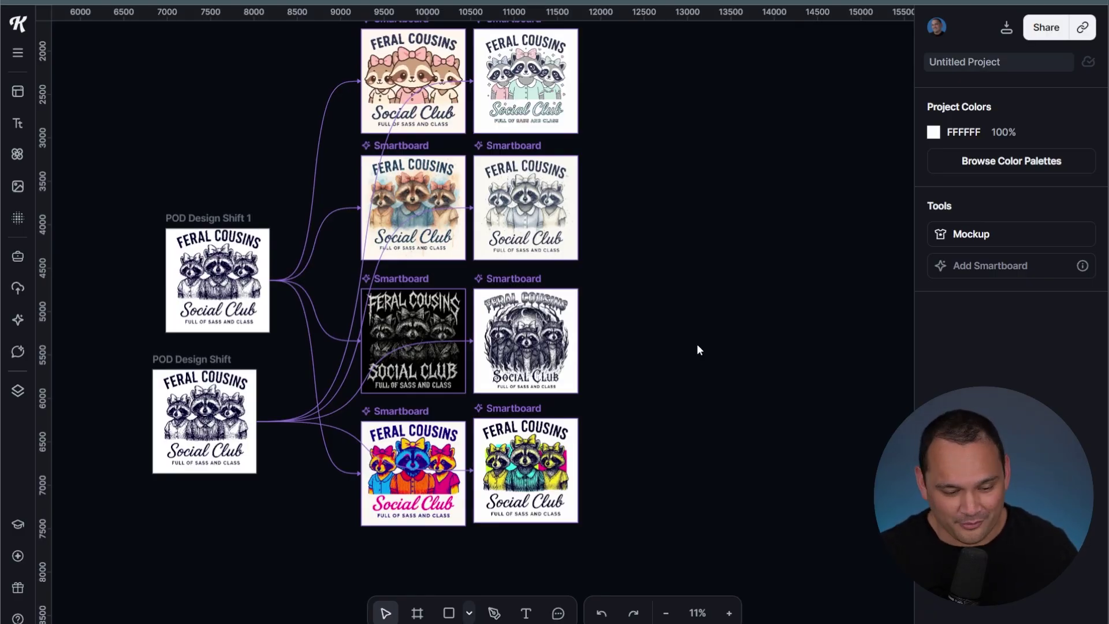
- Pan across the pumpkin, bat, voodoo doll and tombstone boards beside the raccoon sets
{"action": "left_click_drag", "start_coordinate": [179, 136], "coordinate": [804, 193]}
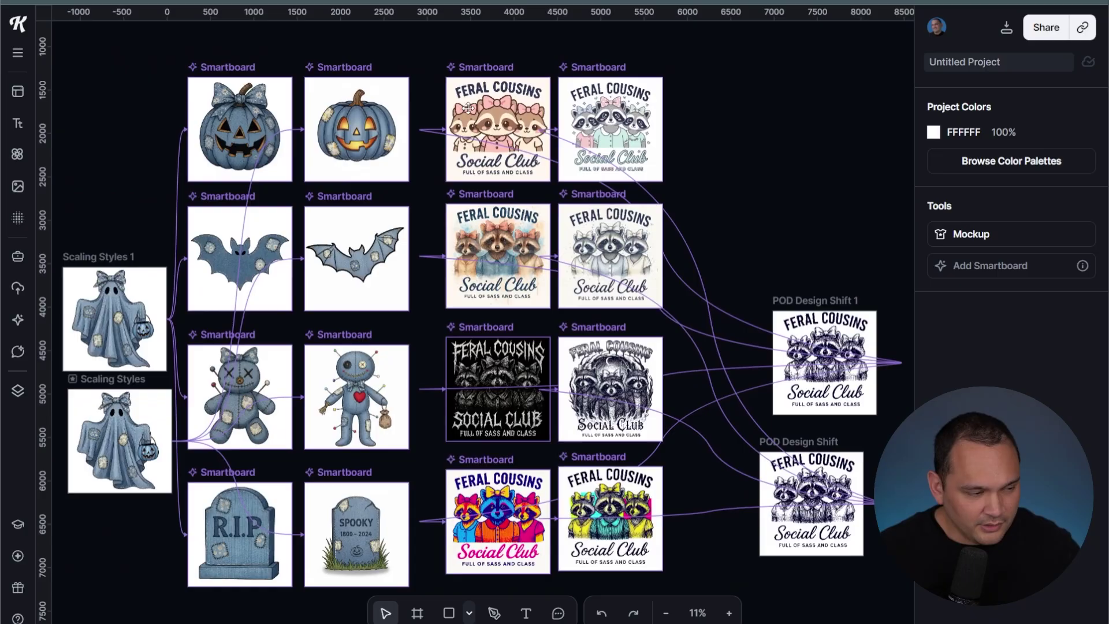
{"action": "scroll", "coordinate": [376, 298], "scroll_direction": "up", "scroll_amount": 4}
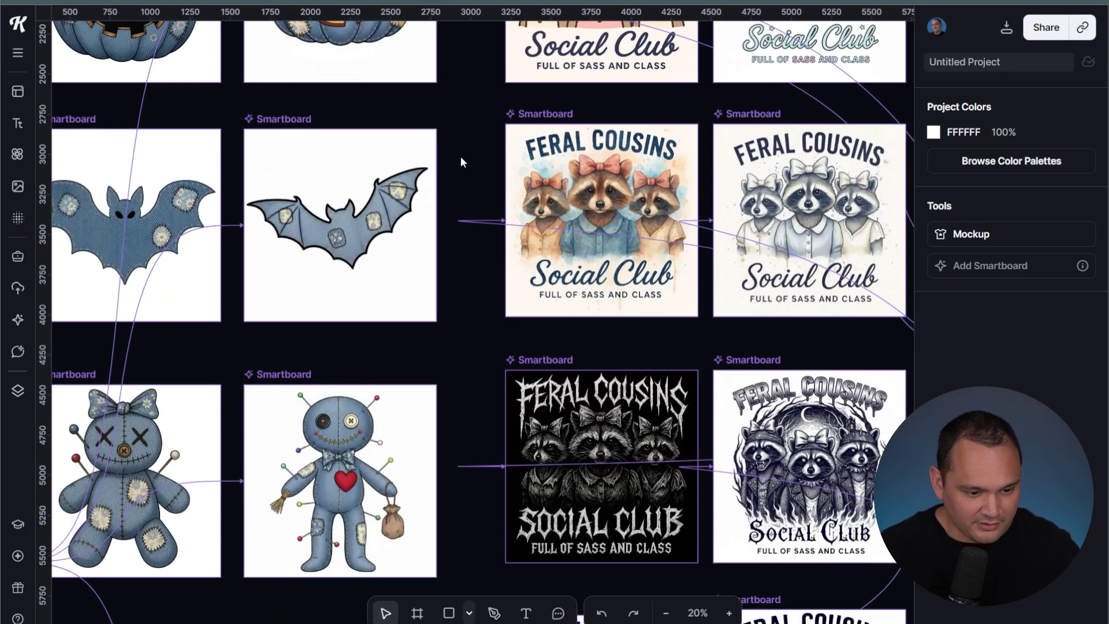
{"action": "left_click_drag", "start_coordinate": [459, 156], "coordinate": [457, 23]}
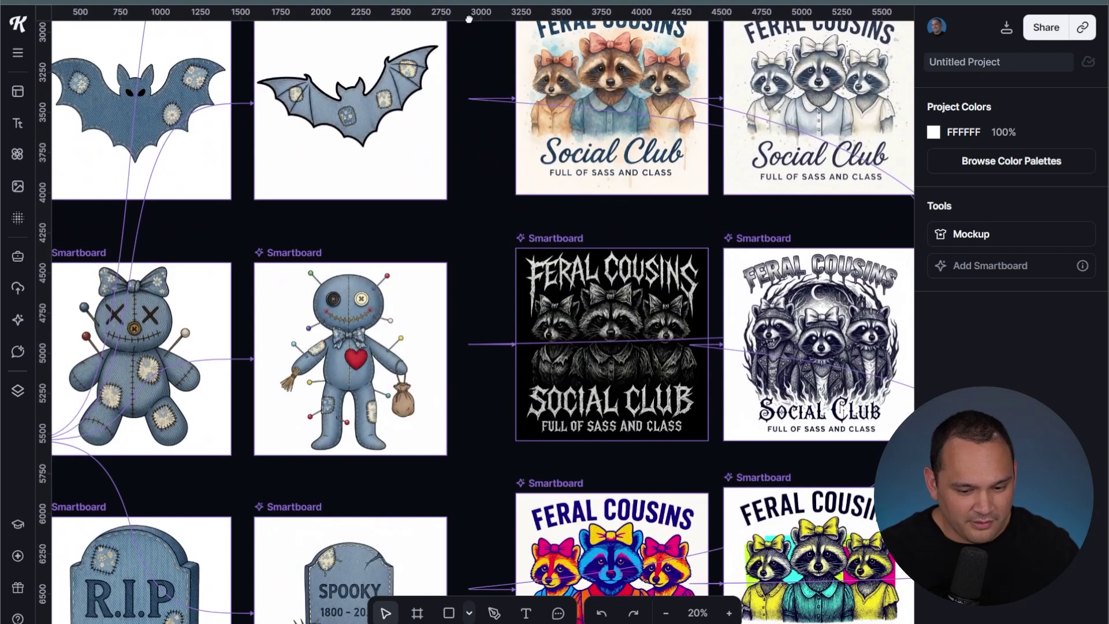
{"action": "left_click_drag", "start_coordinate": [483, 320], "coordinate": [430, 138]}
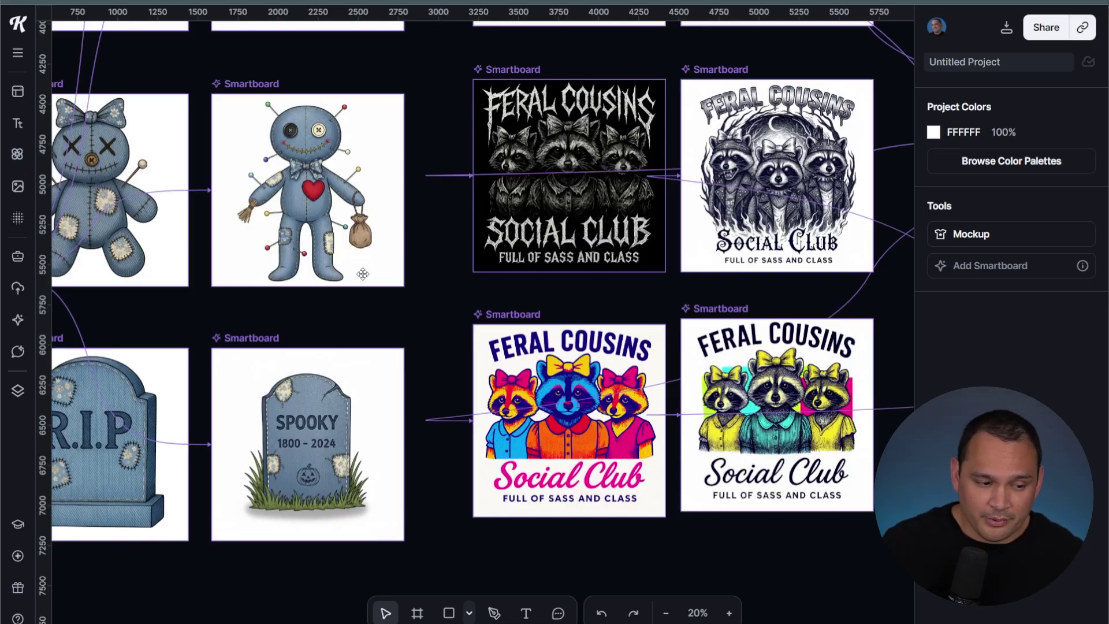
{"action": "left_click_drag", "start_coordinate": [432, 66], "coordinate": [566, 218]}
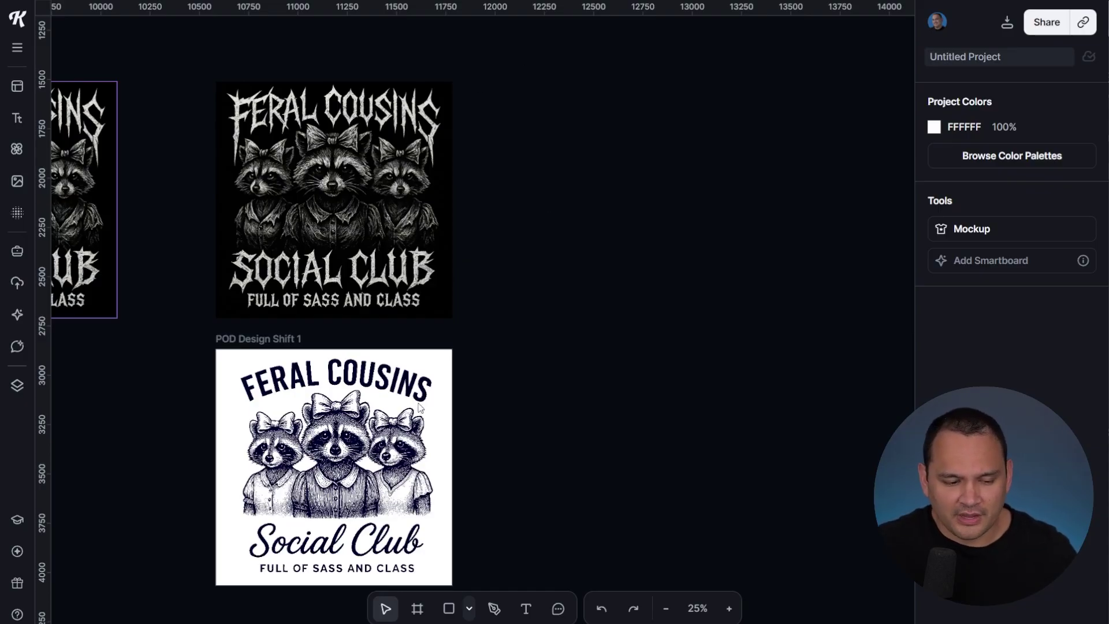
- Frame both gothic Feral Cousins raccoon designs on the canvas and open the Chat assistant
{"action": "left_click", "coordinate": [366, 159]}
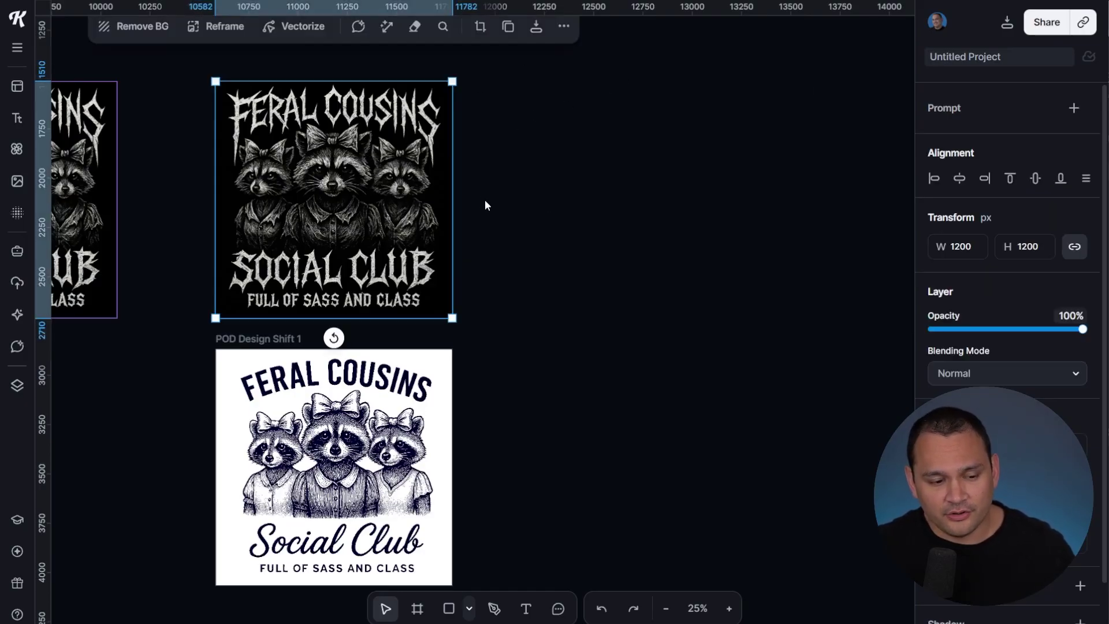
{"action": "scroll", "coordinate": [513, 289], "scroll_direction": "up", "scroll_amount": 3}
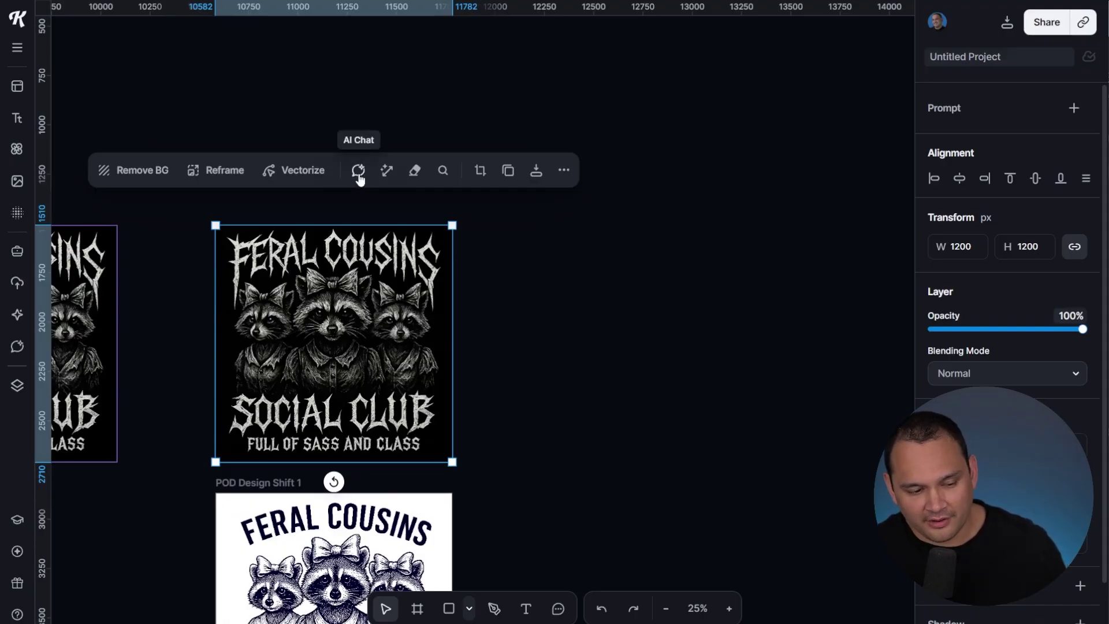
{"action": "left_click", "coordinate": [412, 120]}
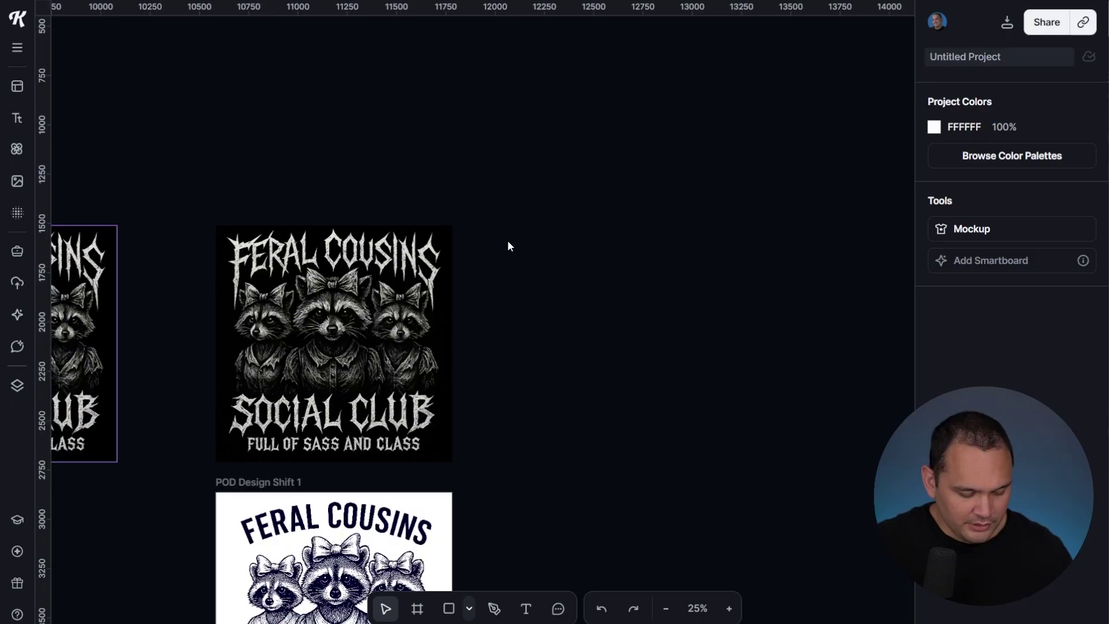
{"action": "scroll", "coordinate": [493, 257], "scroll_direction": "up", "scroll_amount": 2}
{"action": "left_click_drag", "start_coordinate": [485, 270], "coordinate": [701, 94]}
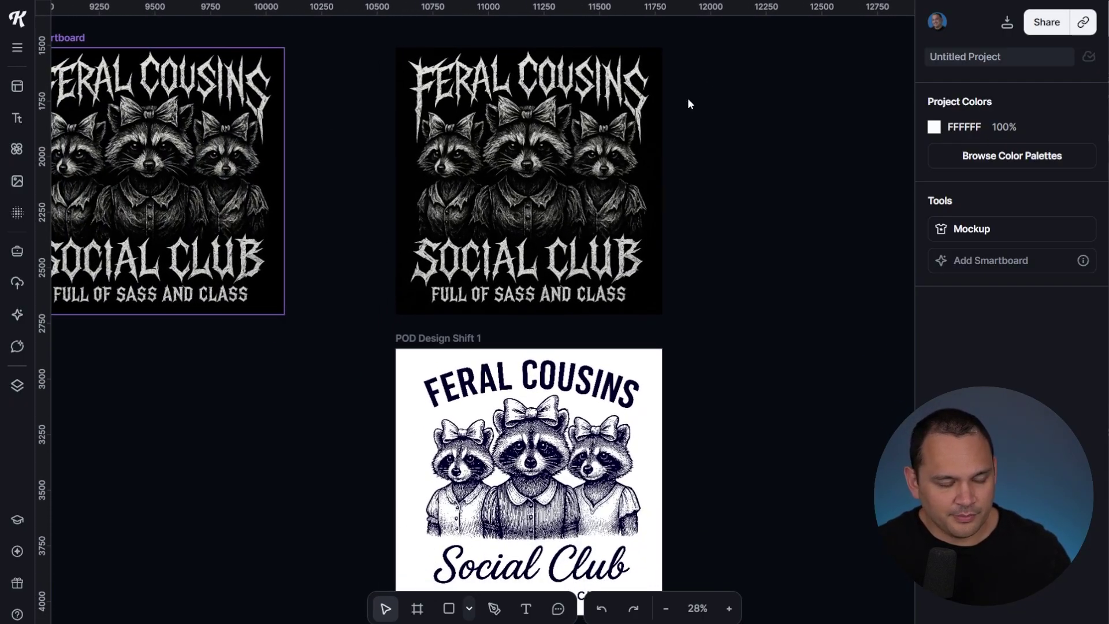
{"action": "left_click", "coordinate": [17, 348]}
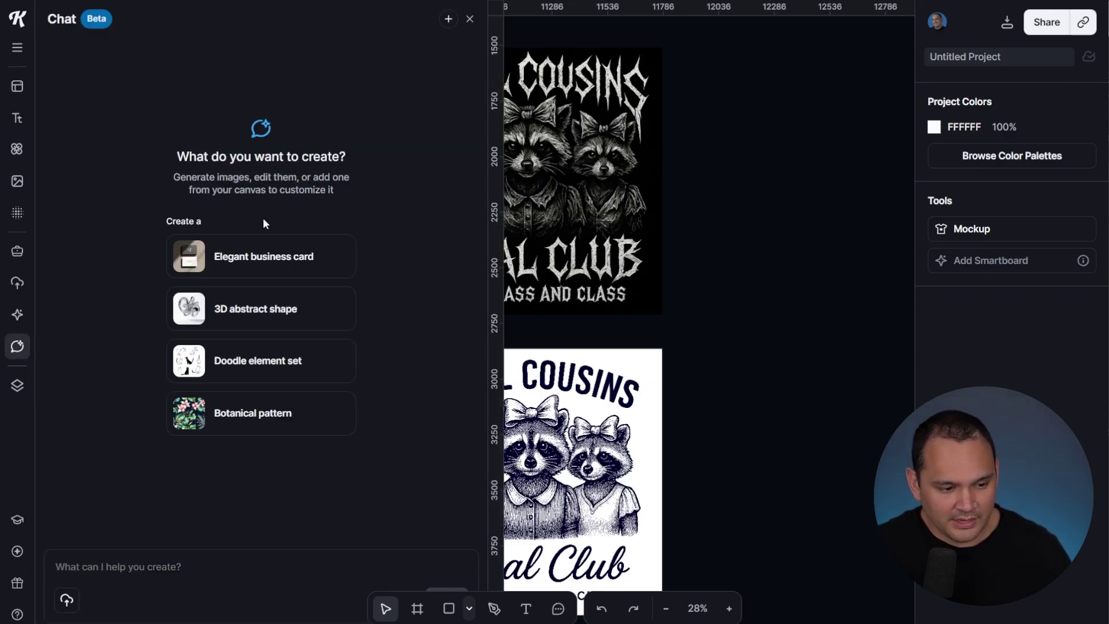
- Click into the chat prompt box, then close the Chat panel with its X
{"action": "left_click", "coordinate": [110, 566]}
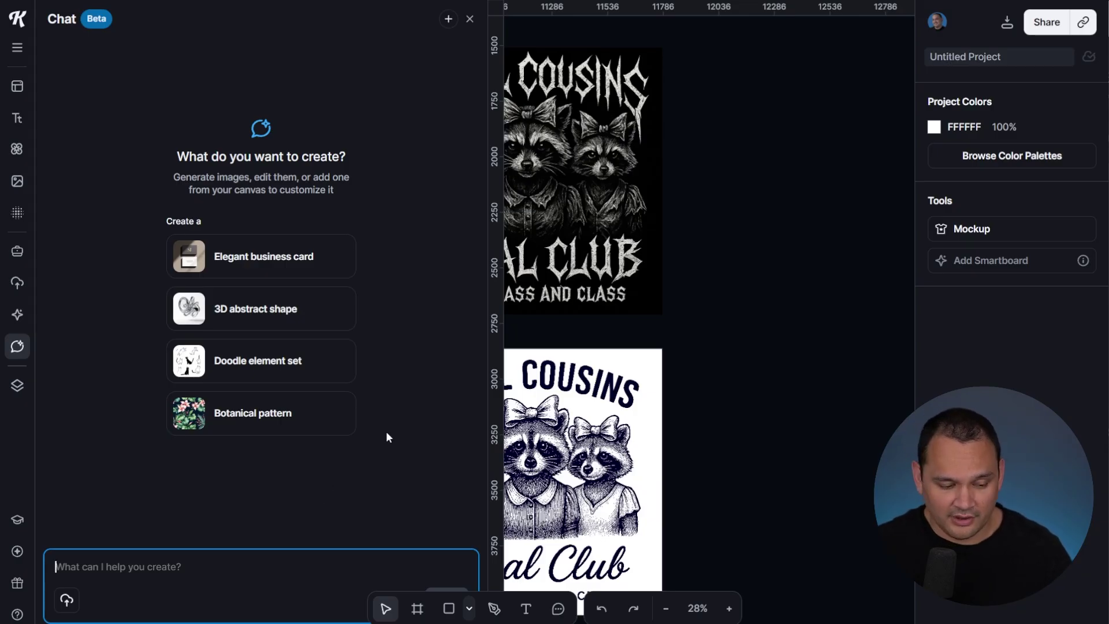
{"action": "left_click", "coordinate": [470, 19]}
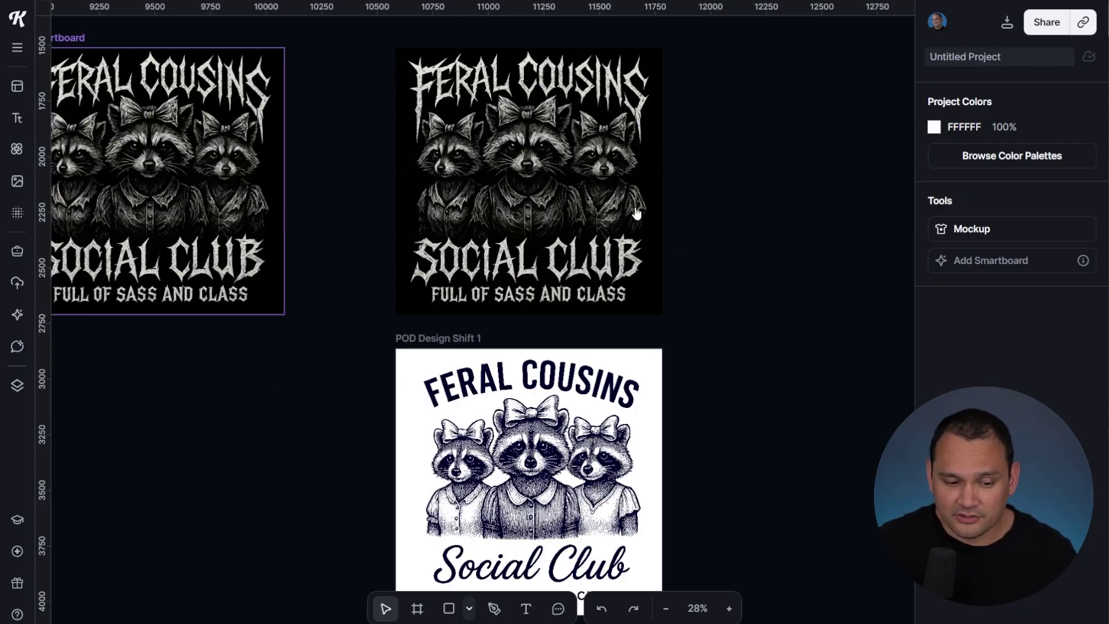
- Attach the black Feral Cousins image to the AI chat and send a pasted request for phrase ideas
{"action": "left_click", "coordinate": [547, 160]}
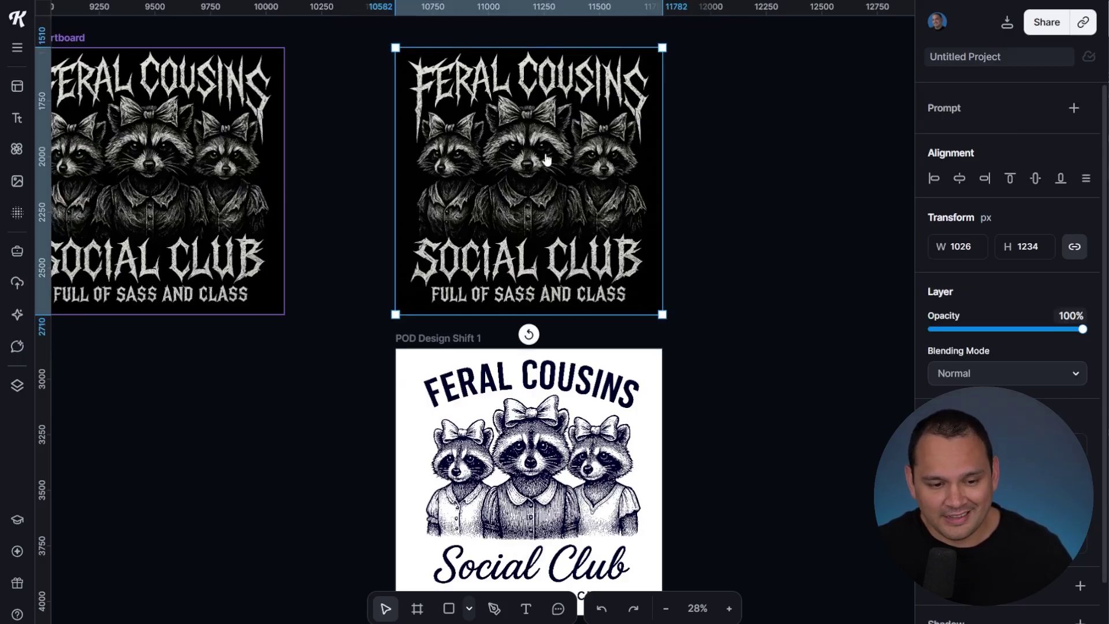
{"action": "scroll", "coordinate": [548, 248], "scroll_direction": "up", "scroll_amount": 5}
{"action": "scroll", "coordinate": [547, 253], "scroll_direction": "down", "scroll_amount": 3}
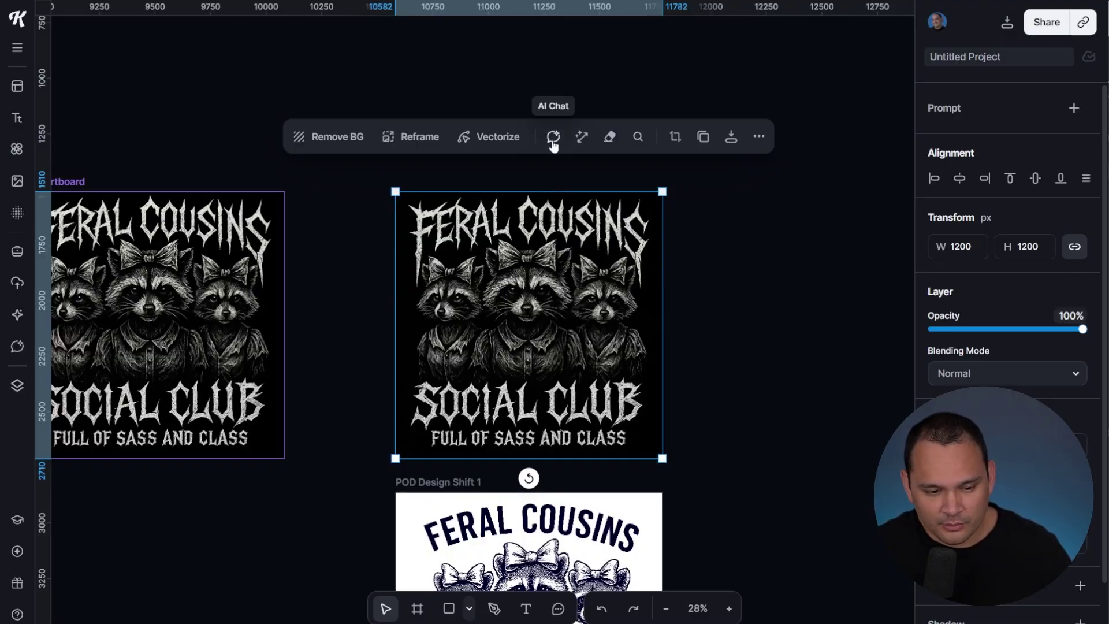
{"action": "left_click", "coordinate": [553, 139]}
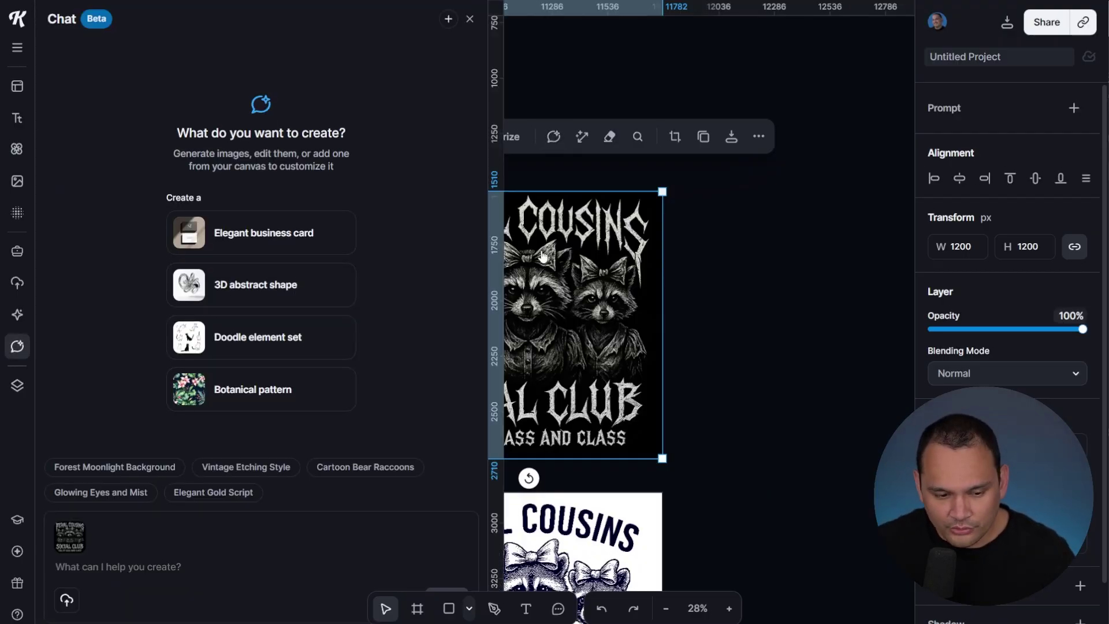
{"action": "left_click", "coordinate": [133, 563]}
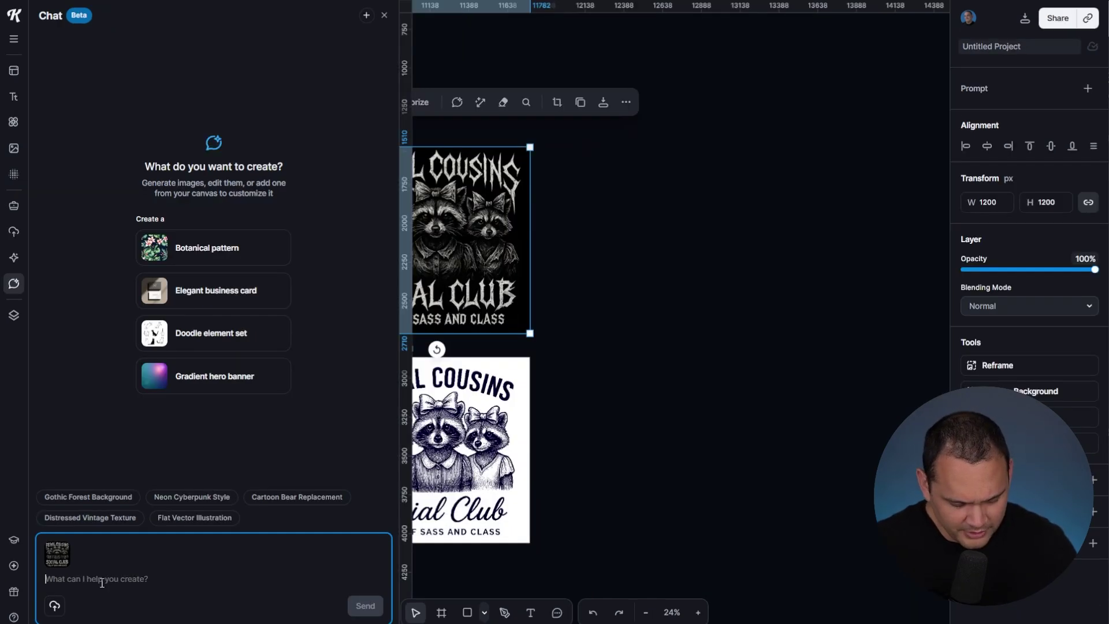
{"action": "type", "text": "Given this image, tell me how I can expand this t-shirt design by changing phrases and text."}
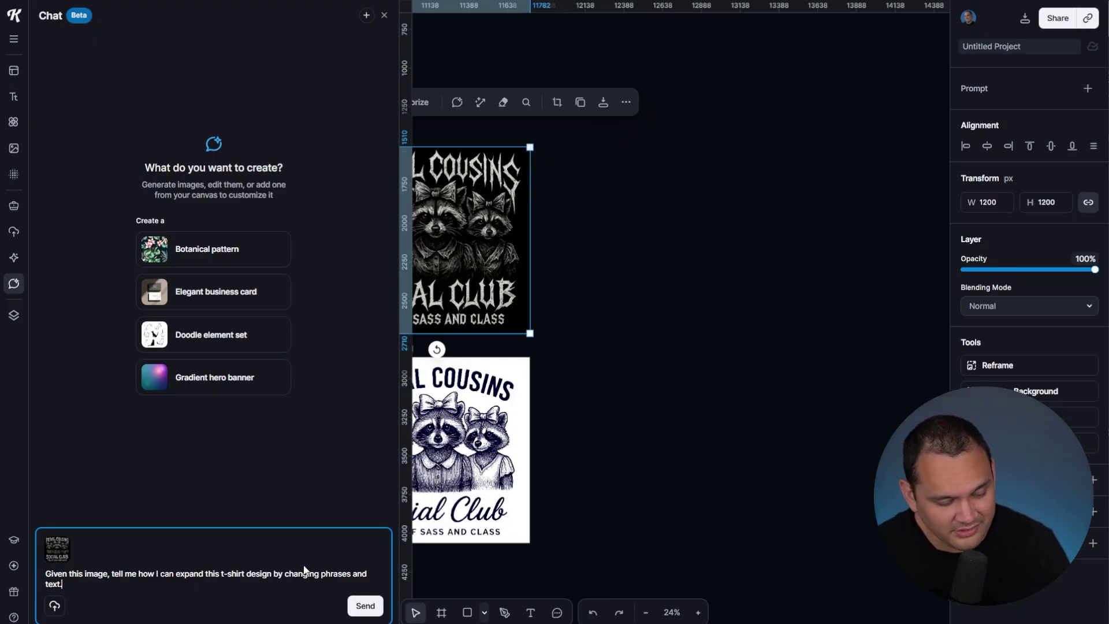
{"action": "left_click", "coordinate": [365, 605]}
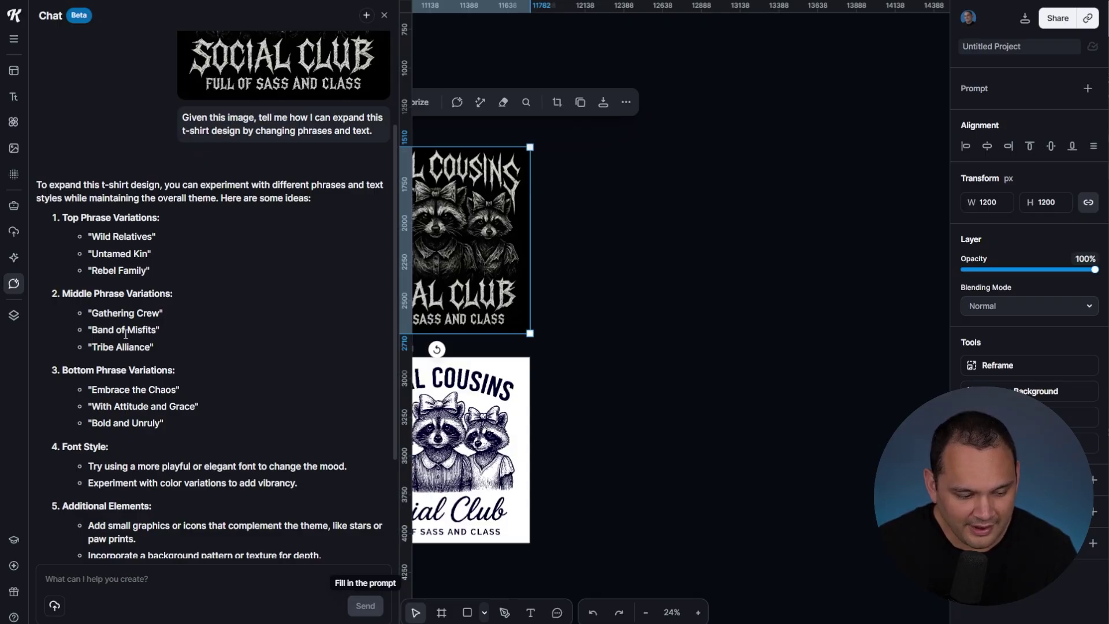
{"action": "scroll", "coordinate": [205, 424], "scroll_direction": "down", "scroll_amount": 3}
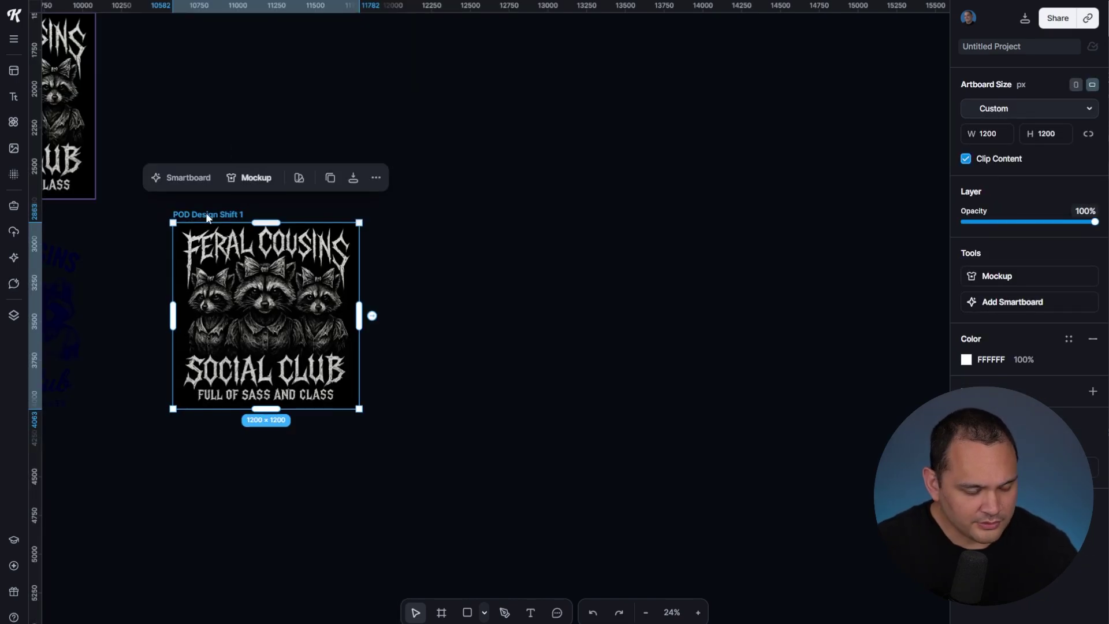
- Add a linked Smartboard beside the POD Design Shift 1 artboard and open Chat for ideas
{"action": "left_click", "coordinate": [217, 241]}
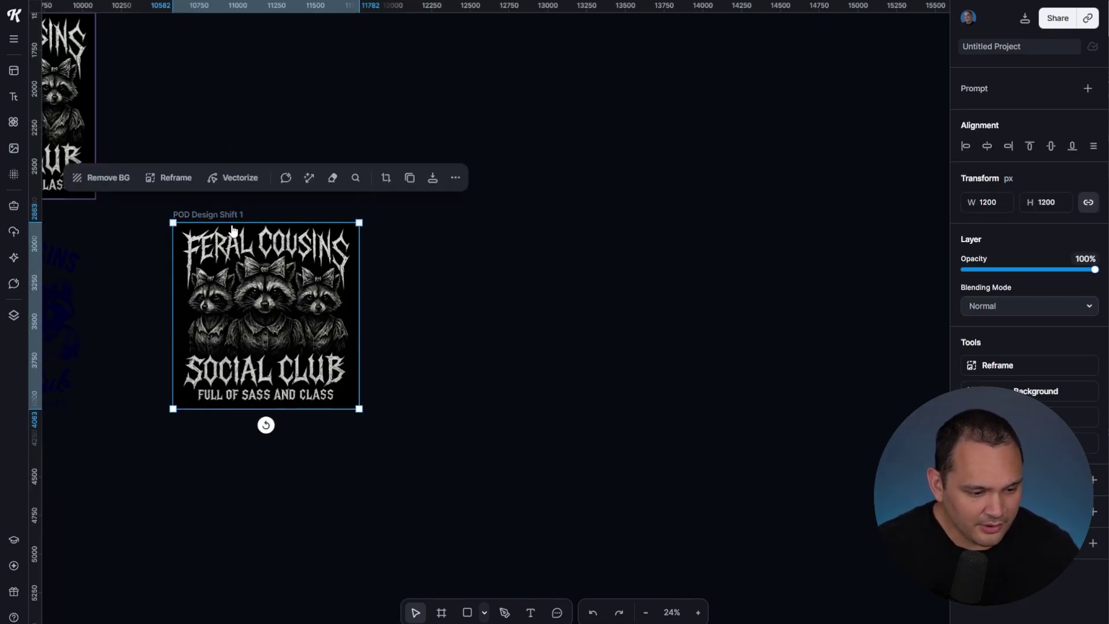
{"action": "left_click", "coordinate": [617, 238]}
{"action": "left_click", "coordinate": [230, 215]}
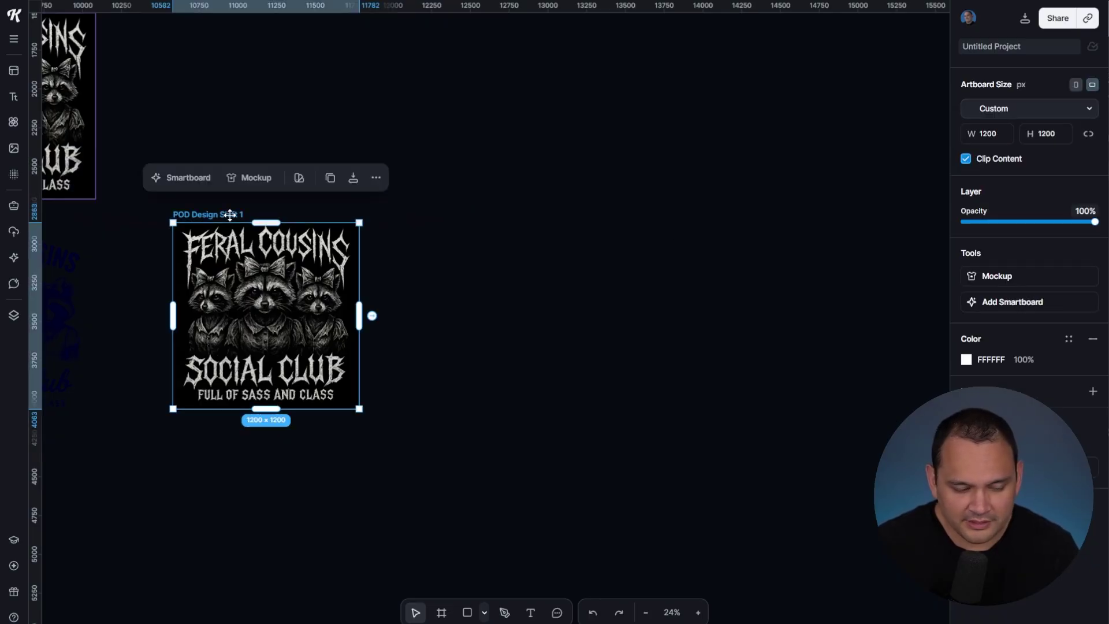
{"action": "mouse_move", "coordinate": [373, 317]}
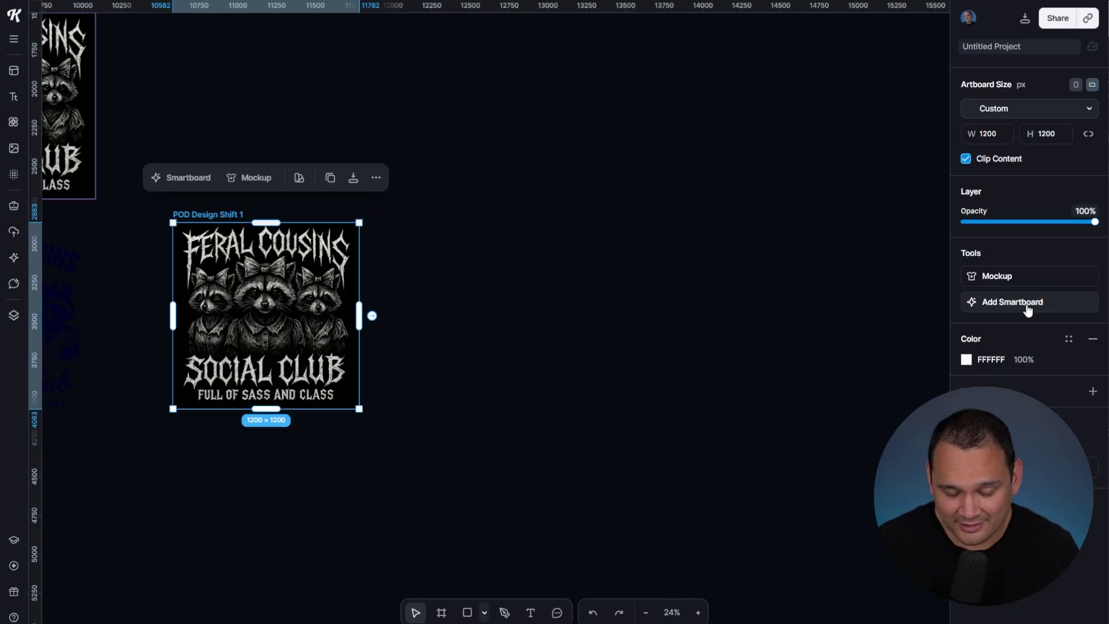
{"action": "left_click", "coordinate": [371, 315]}
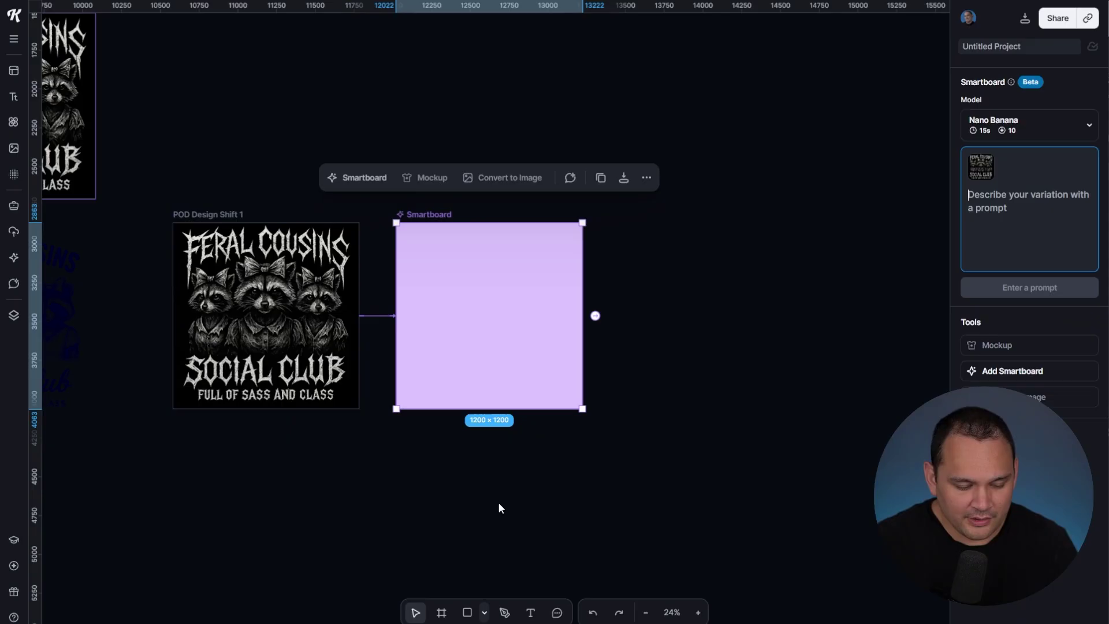
{"action": "left_click", "coordinate": [14, 283]}
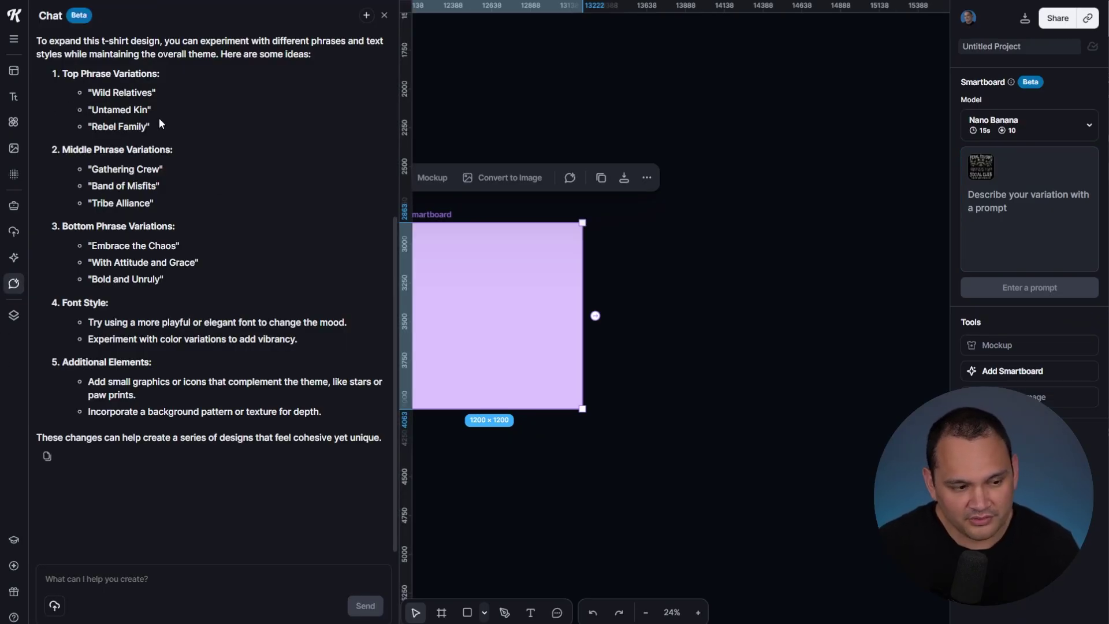
- Prompt the Smartboard: change the words to "rebel family", "band of misfits" and "embrace the chaos"
{"action": "left_click", "coordinate": [1020, 219]}
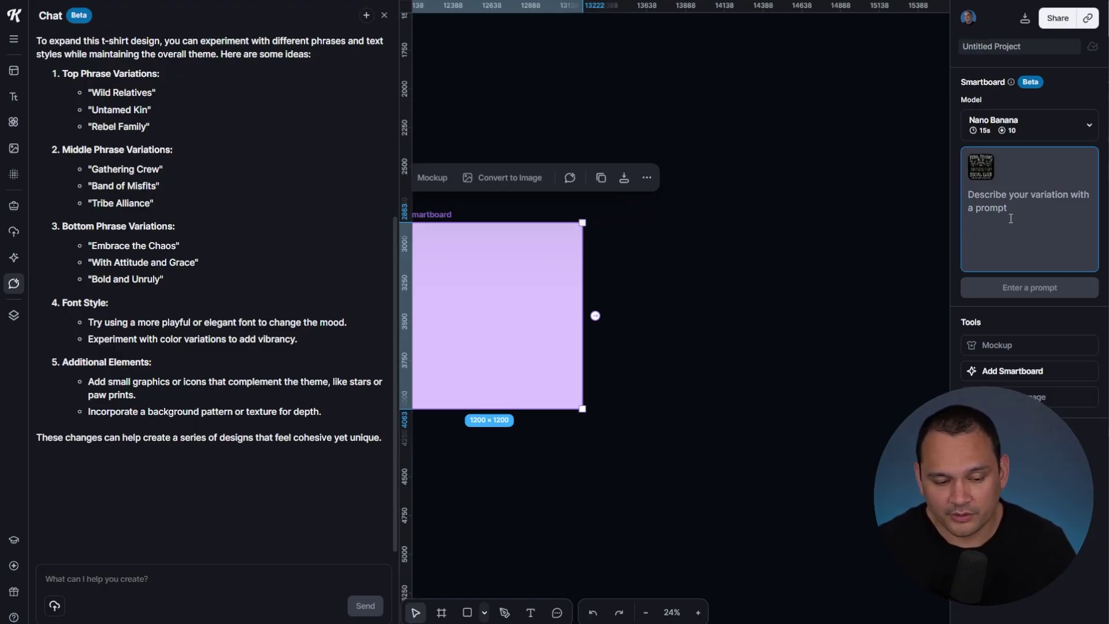
{"action": "type", "text": "change the words to "}
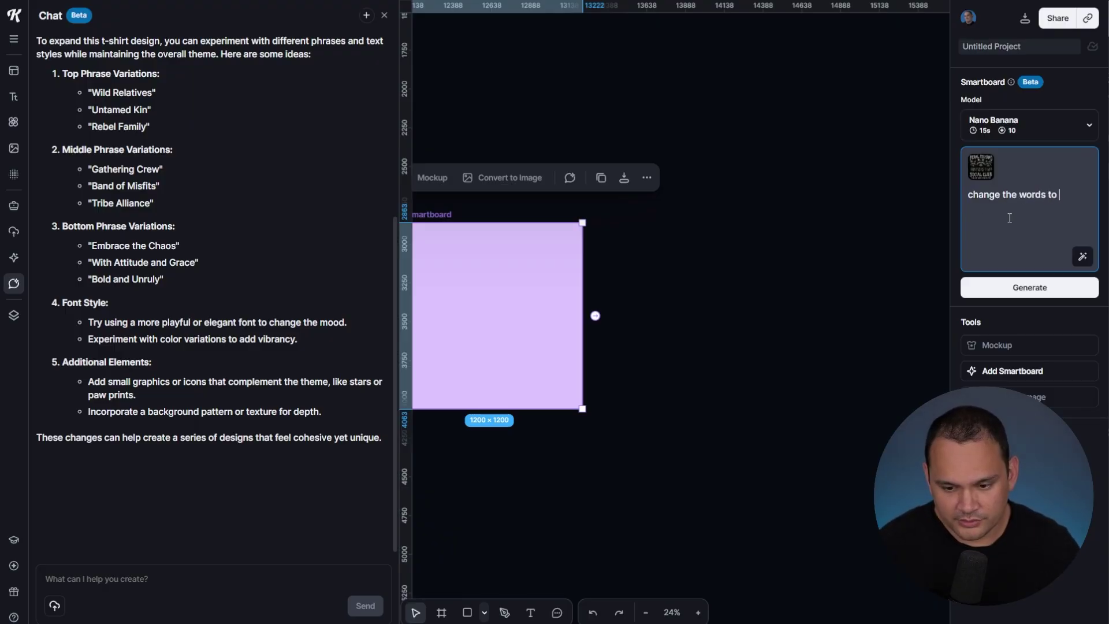
{"action": "type", "text": "say \"rebel f"}
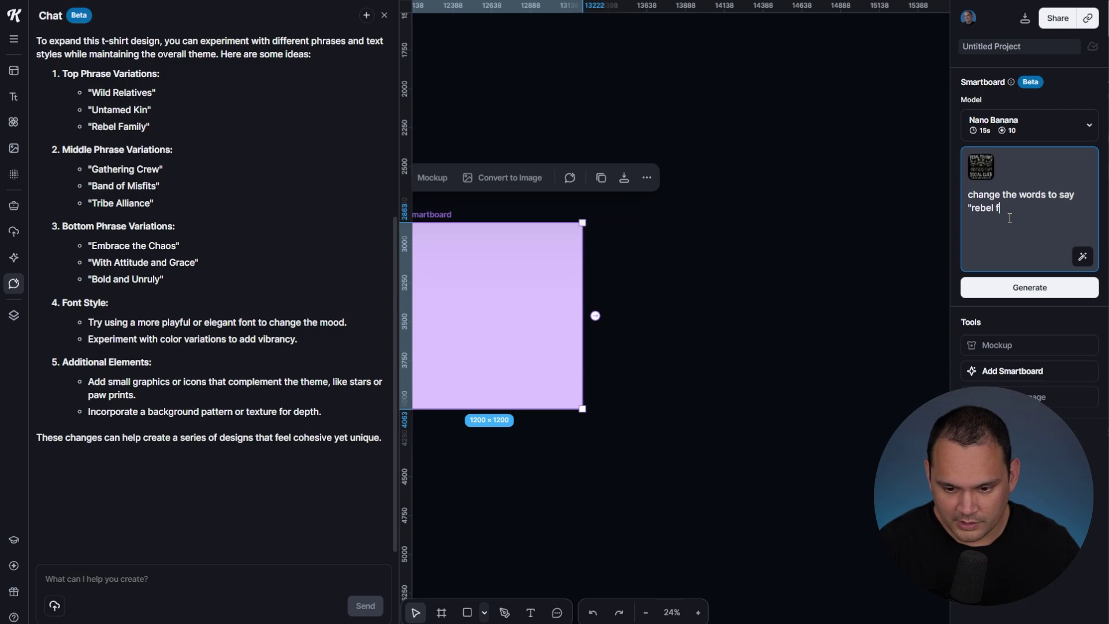
{"action": "type", "text": "amily\" \"band of misf"}
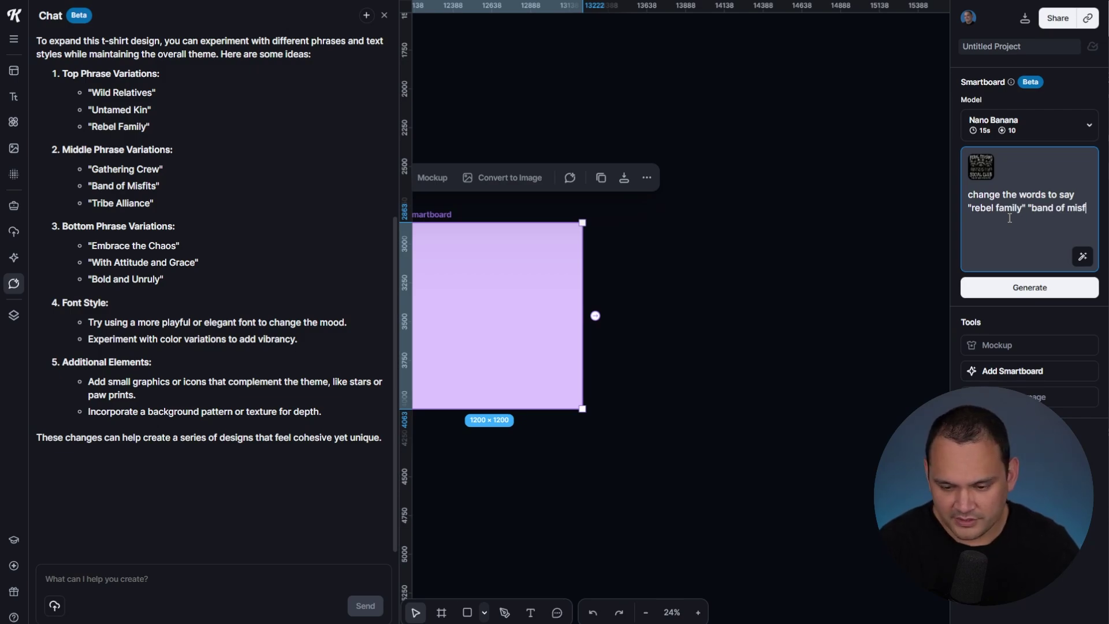
{"action": "type", "text": "its\" and \"embrace the ch"}
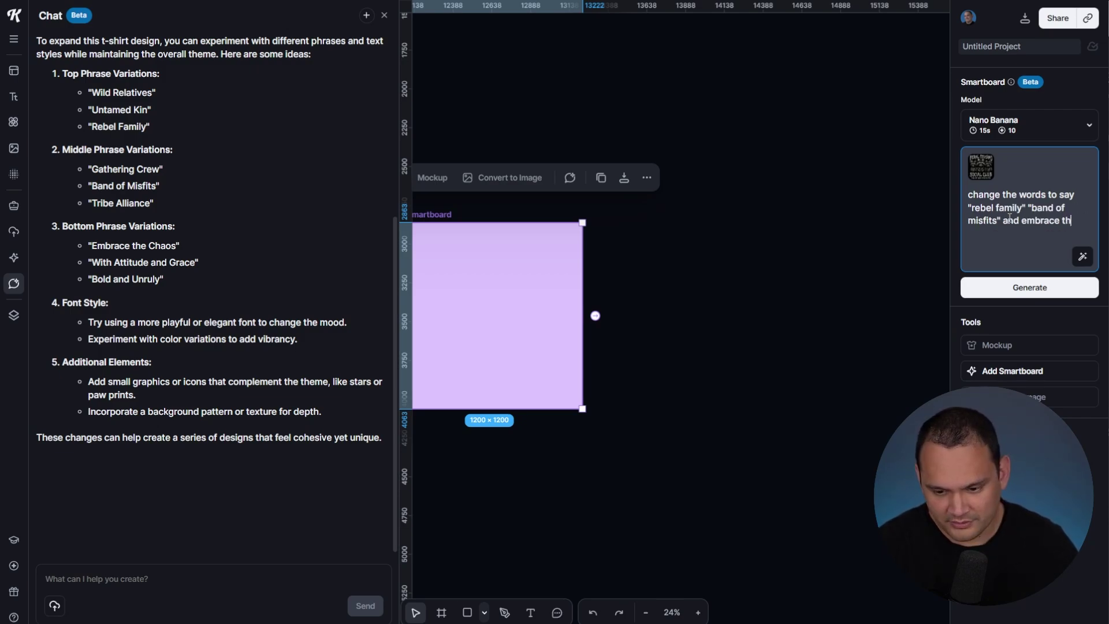
{"action": "type", "text": "aos\""}
{"action": "left_click", "coordinate": [1020, 221]}
{"action": "type", "text": "\""}
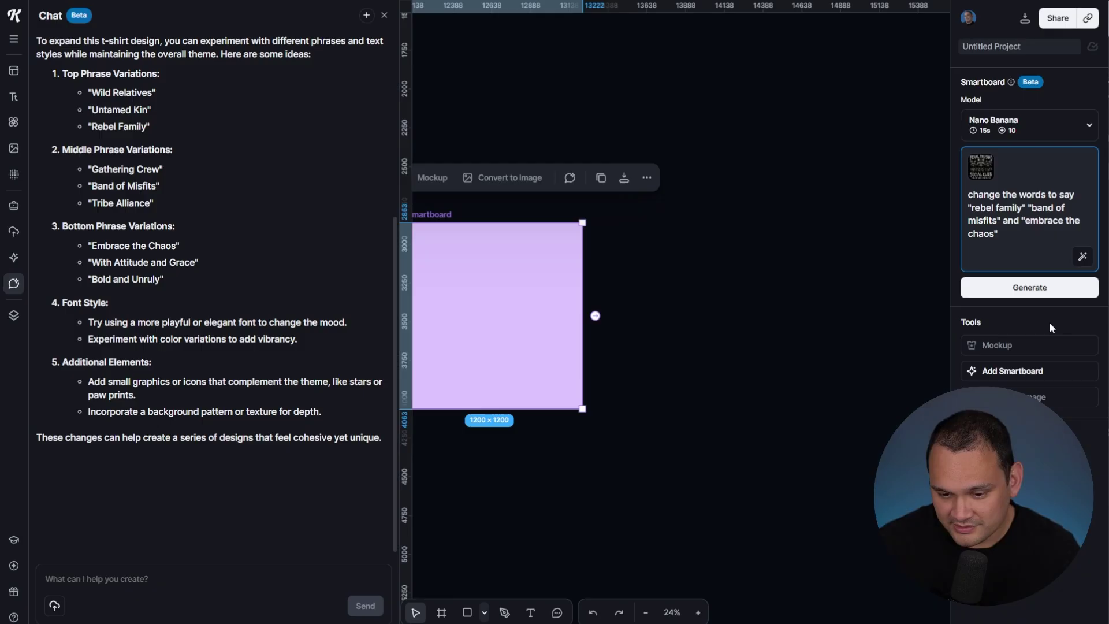
{"action": "left_click", "coordinate": [997, 188]}
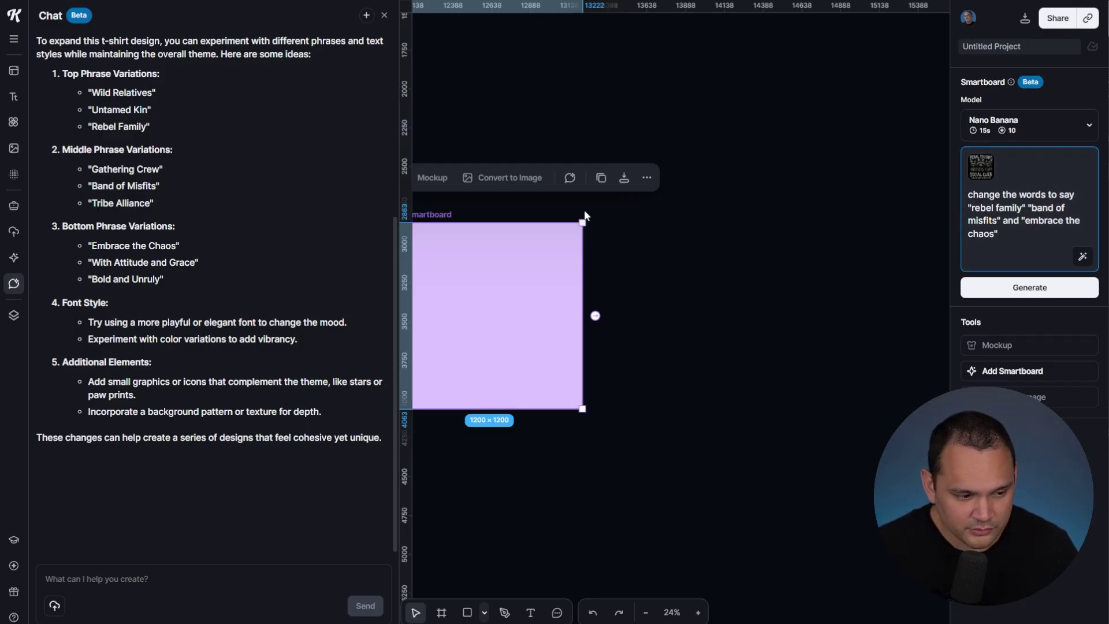
- Generate the Rebel Family / Band of Misfits / Embrace the Chaos variation and view it beside the original
{"action": "left_click", "coordinate": [1009, 297]}
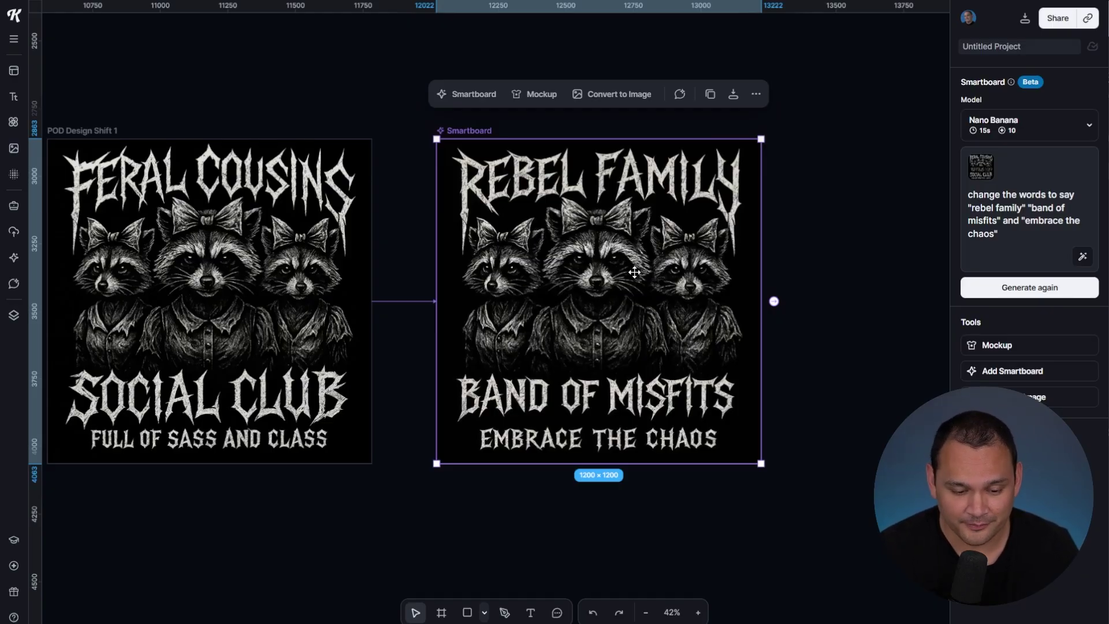
{"action": "left_click", "coordinate": [896, 222]}
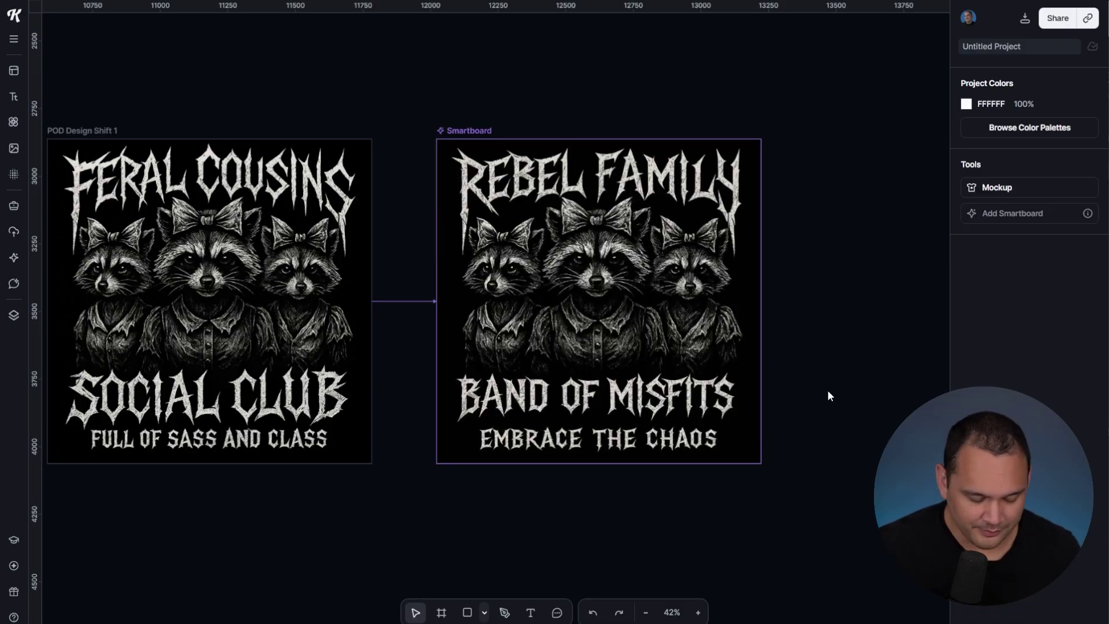
{"action": "scroll", "coordinate": [827, 390], "scroll_direction": "down", "scroll_amount": 3}
{"action": "left_click_drag", "start_coordinate": [880, 308], "coordinate": [564, 304]}
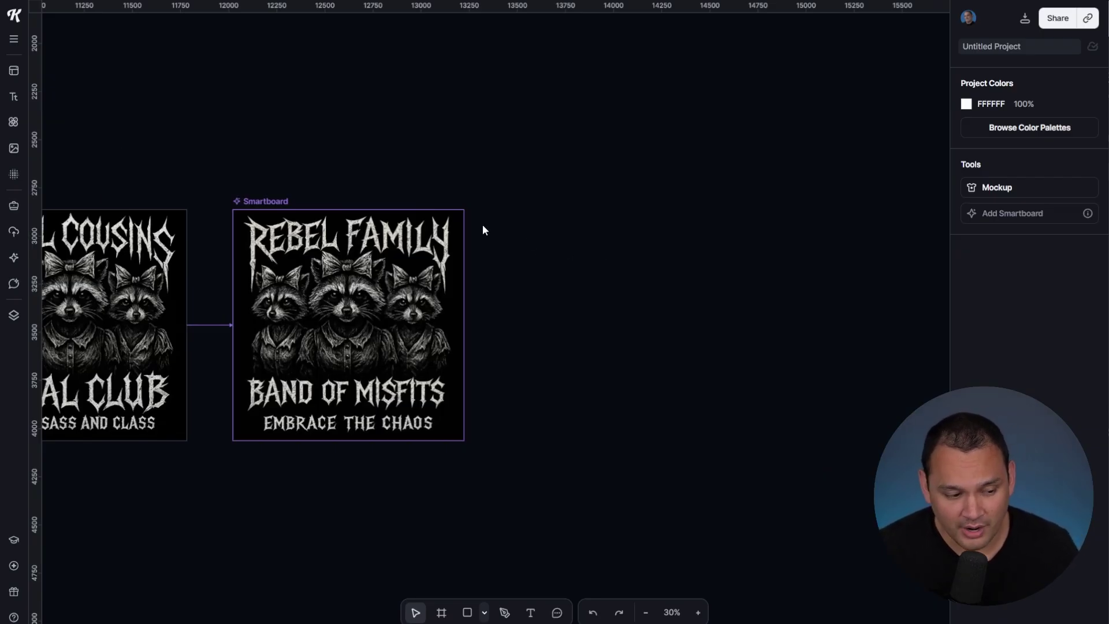
- Attach the Rebel Family Smartboard design to the AI chat
{"action": "left_click", "coordinate": [14, 283]}
{"action": "left_click", "coordinate": [445, 272]}
{"action": "left_click", "coordinate": [568, 327]}
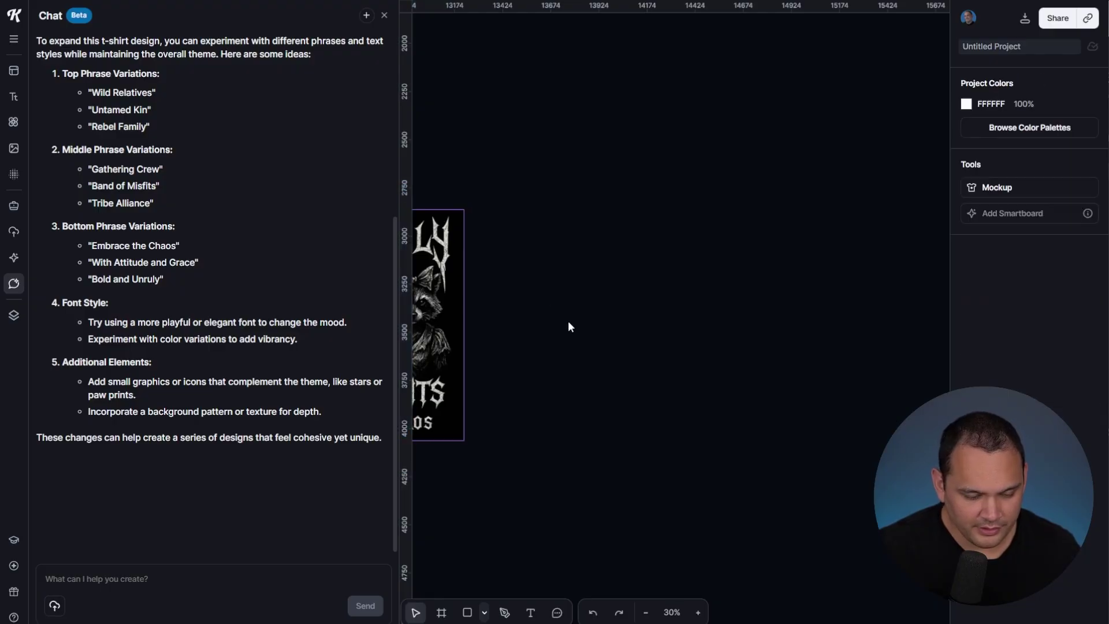
{"action": "left_click_drag", "start_coordinate": [543, 302], "coordinate": [836, 322]}
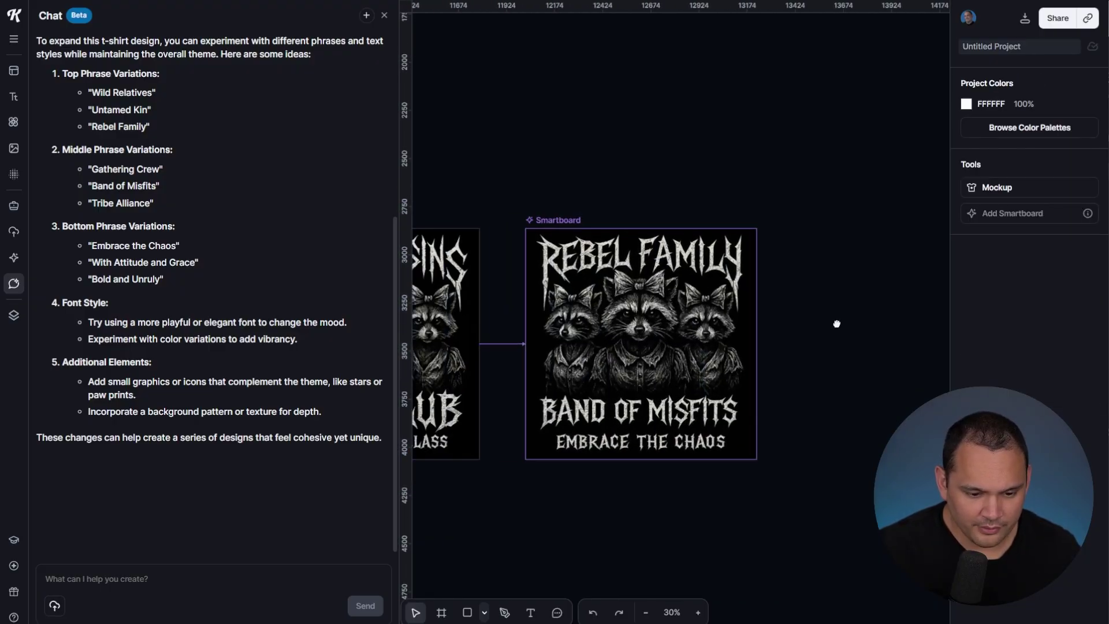
{"action": "left_click", "coordinate": [574, 221]}
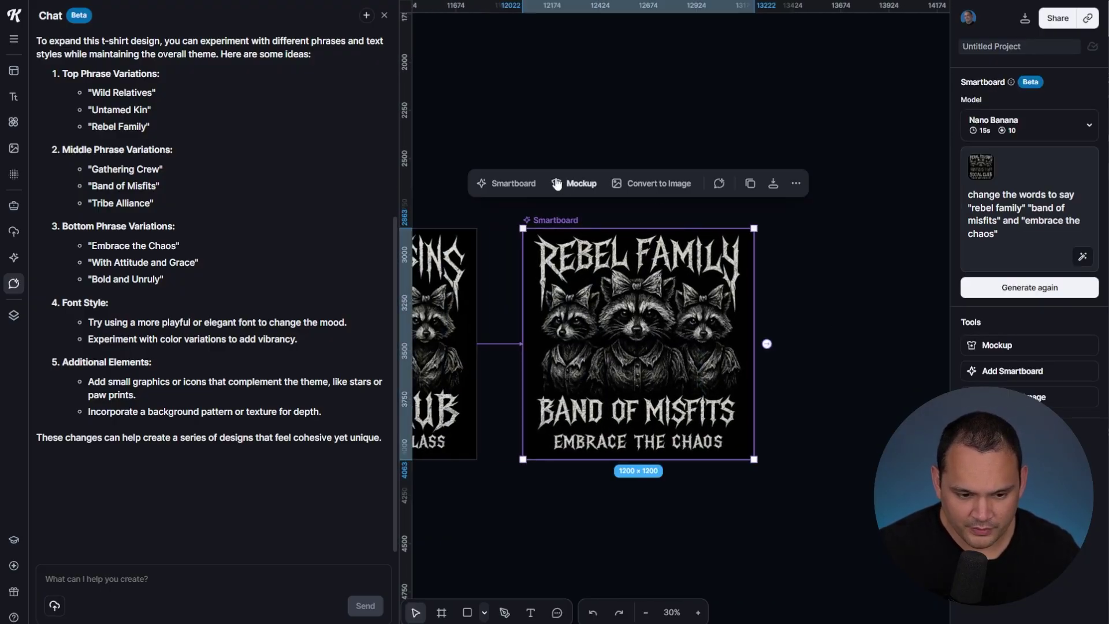
{"action": "left_click", "coordinate": [718, 183]}
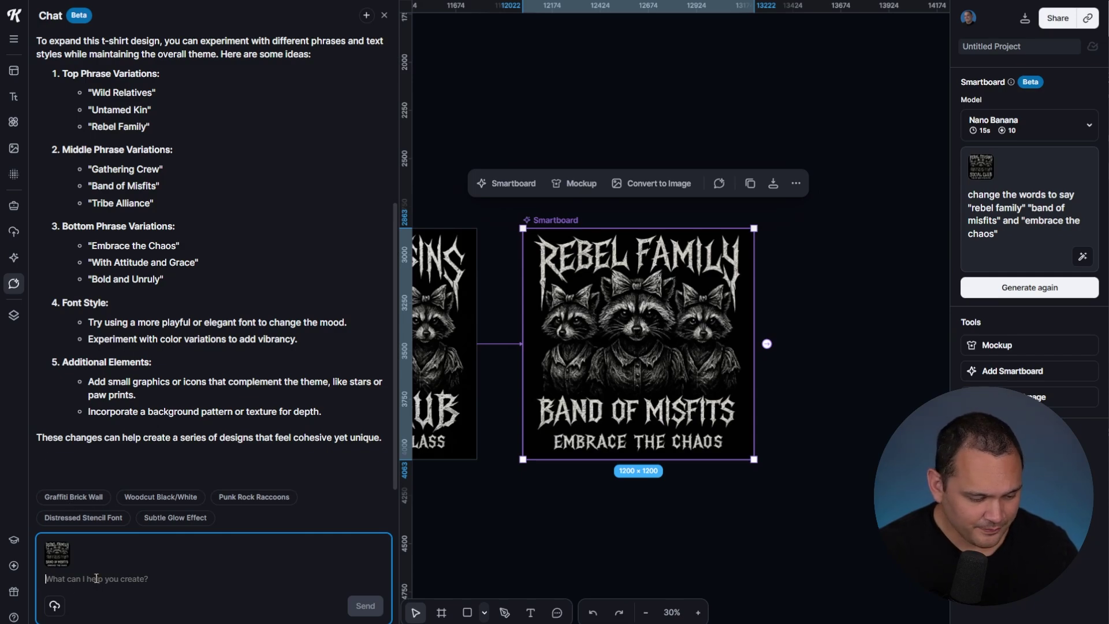
- Send the pasted lifestyle-mockup request with 'white' changed to 'black' t-shirt
{"action": "key", "text": "ctrl+v"}
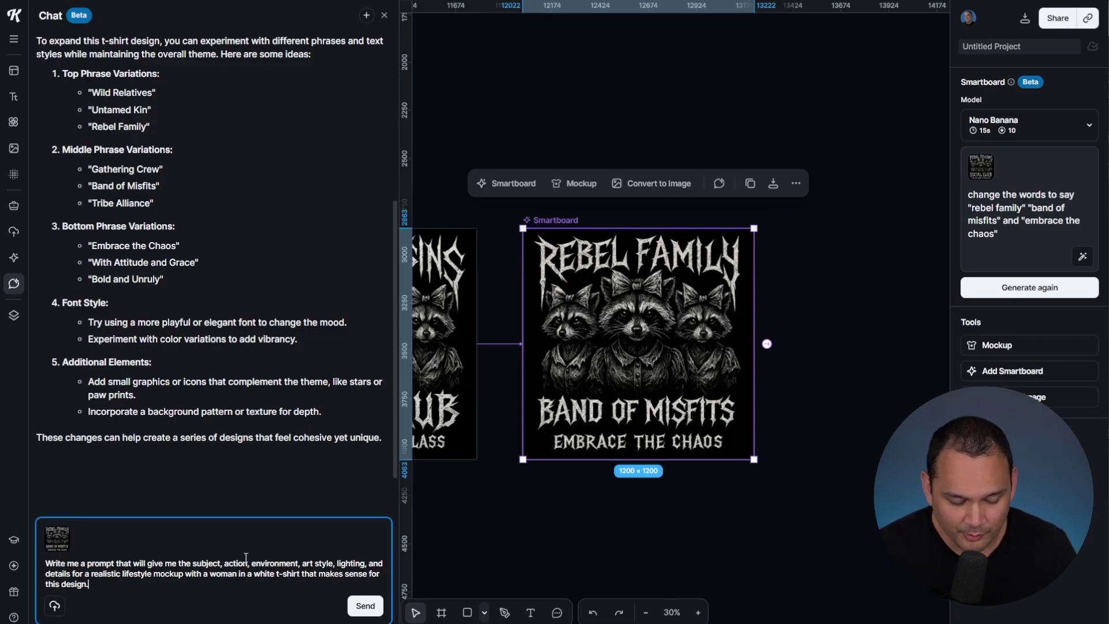
{"action": "double_click", "coordinate": [263, 573]}
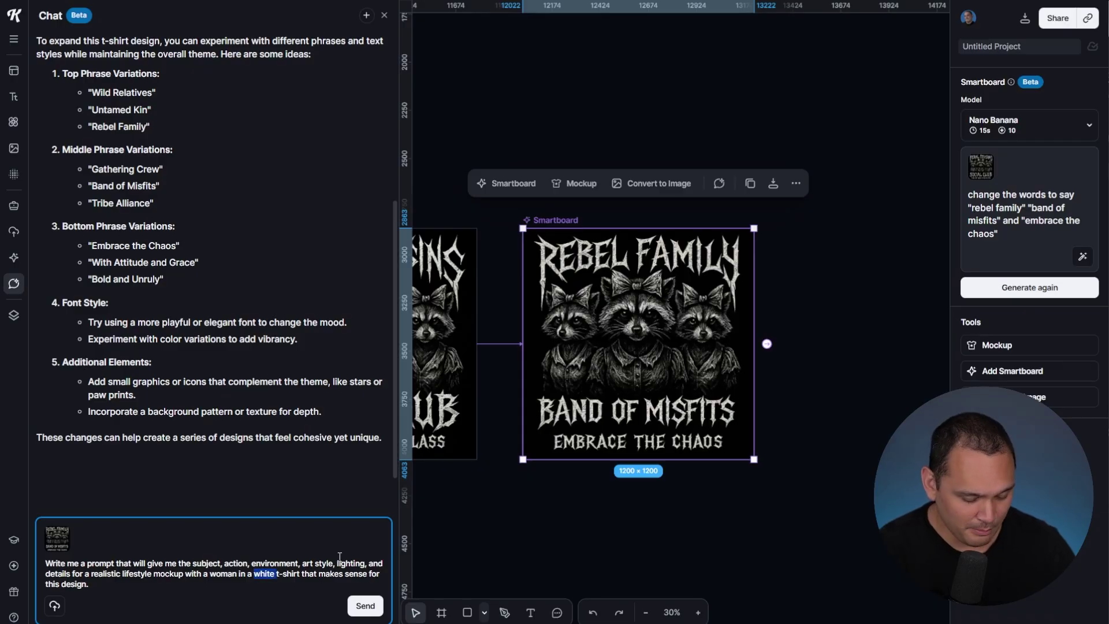
{"action": "type", "text": "black"}
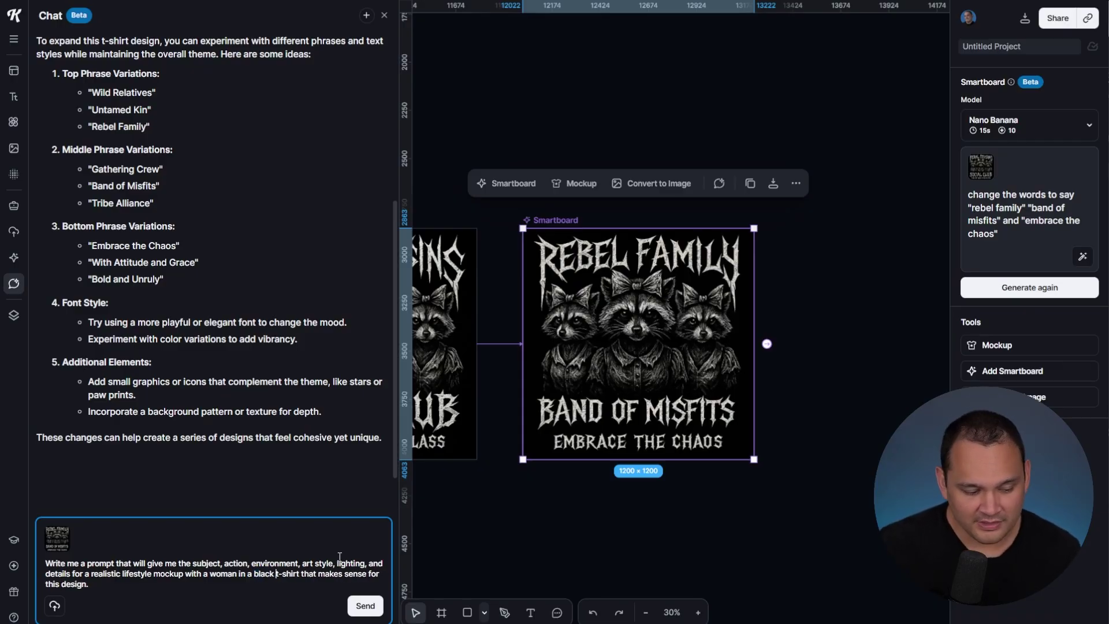
{"action": "left_click", "coordinate": [364, 606]}
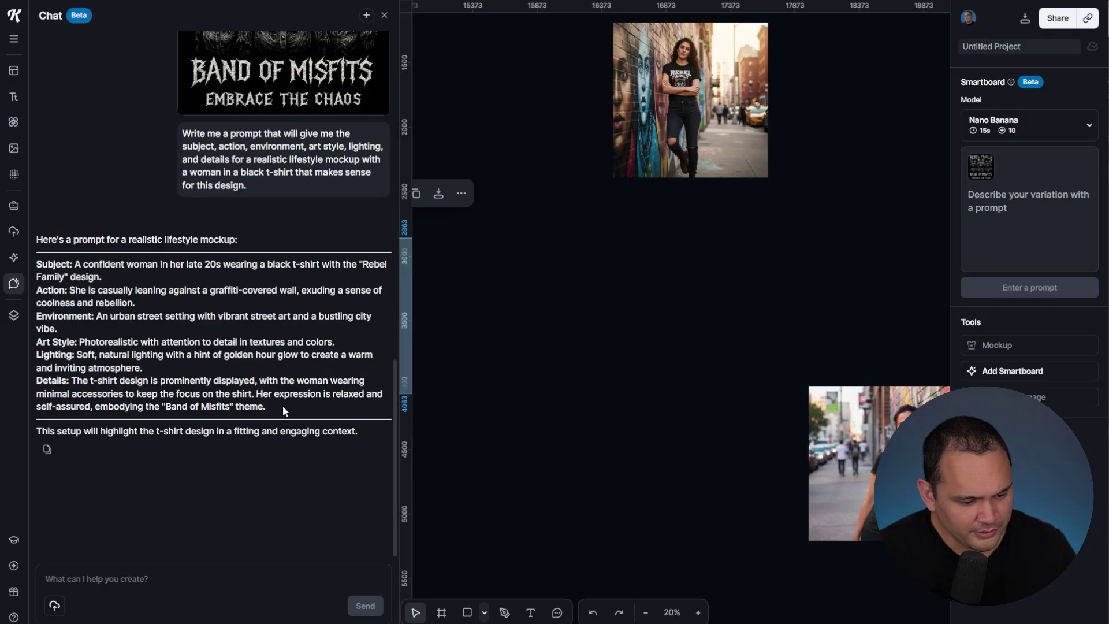
{"action": "left_click_drag", "start_coordinate": [282, 406], "coordinate": [36, 264]}
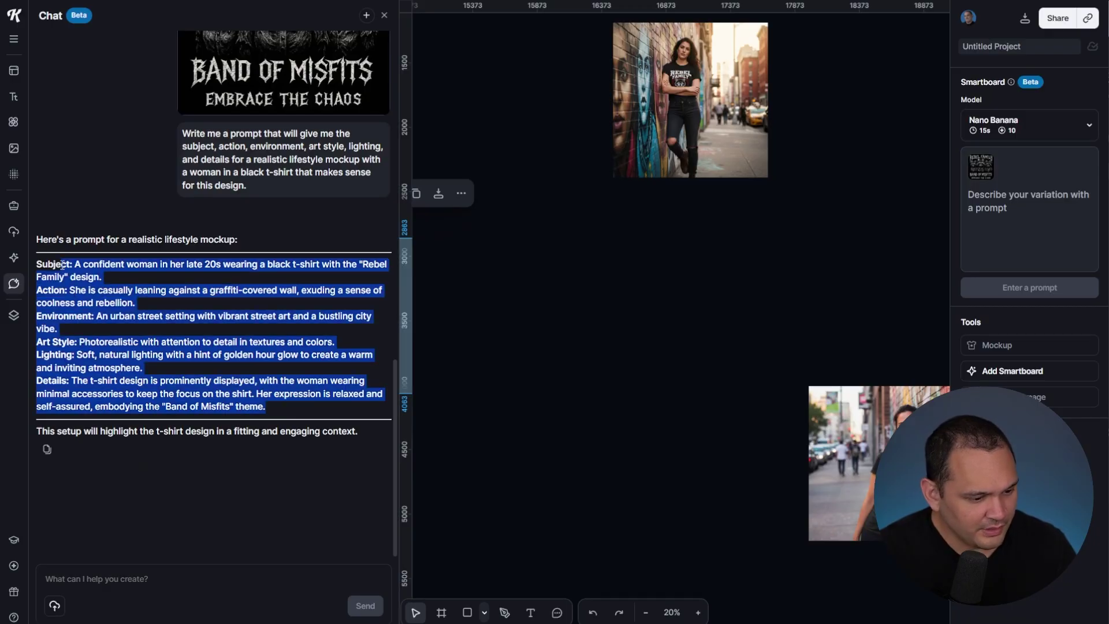
- Ask the chat to rewrite the mockup prompt without a specific title, since an image will be provided
{"action": "left_click", "coordinate": [149, 575]}
{"action": "type", "text": "modify this"}
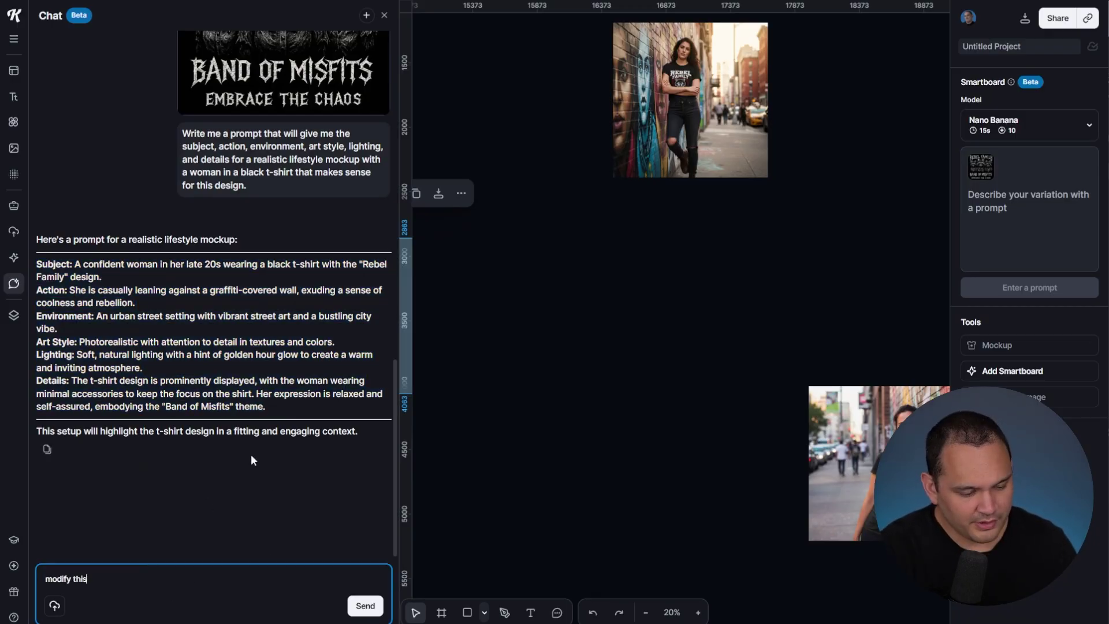
{"action": "type", "text": " prompt to not "}
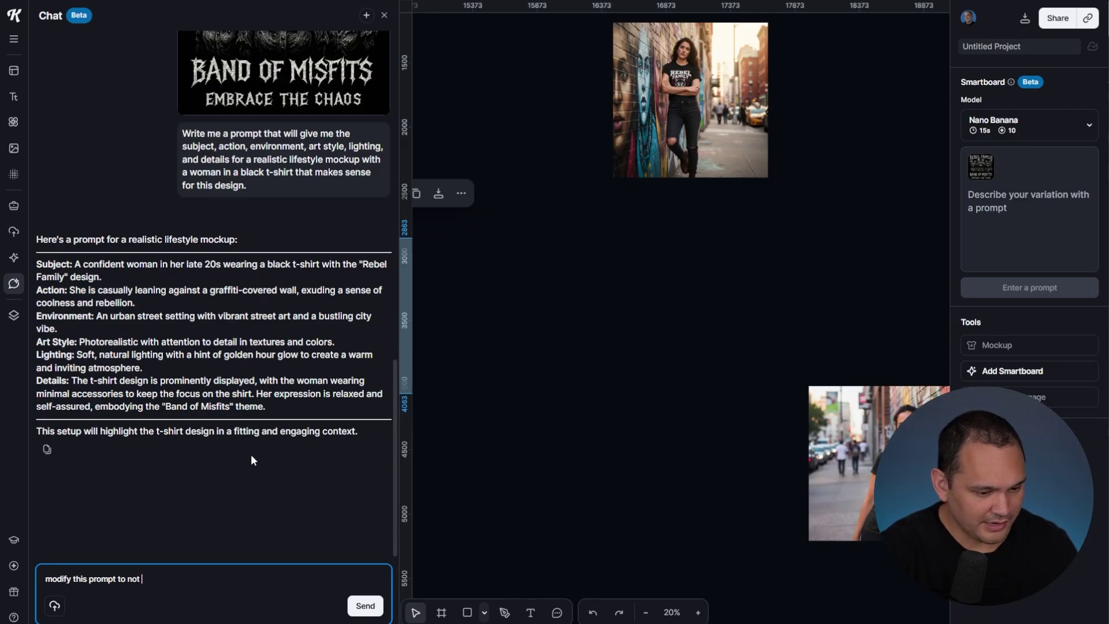
{"action": "type", "text": "have a specific"}
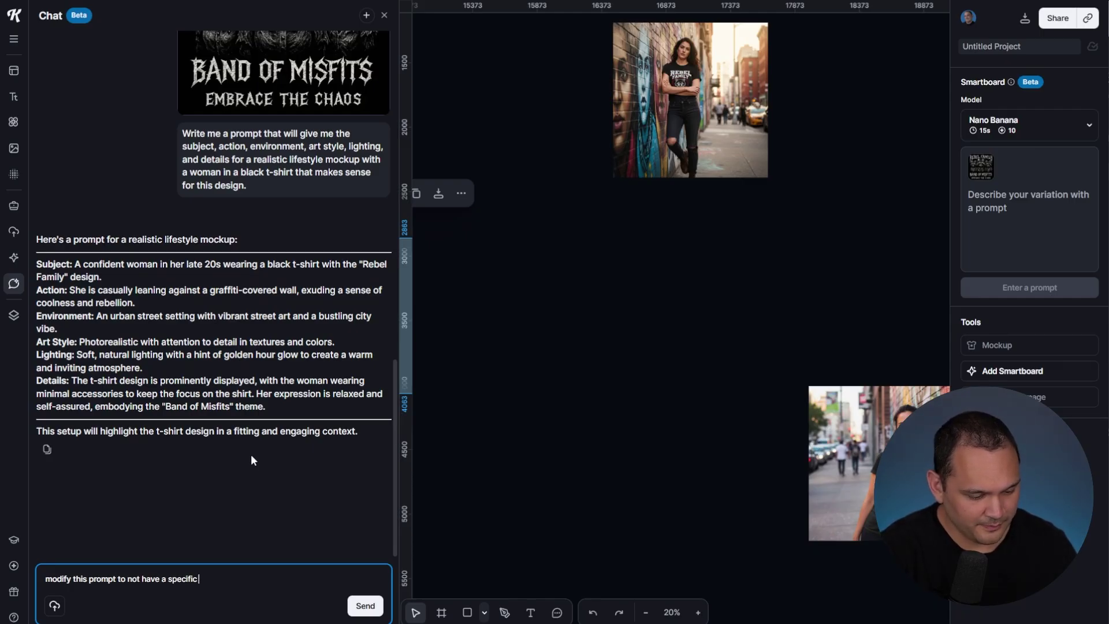
{"action": "type", "text": " title, we will provide an"}
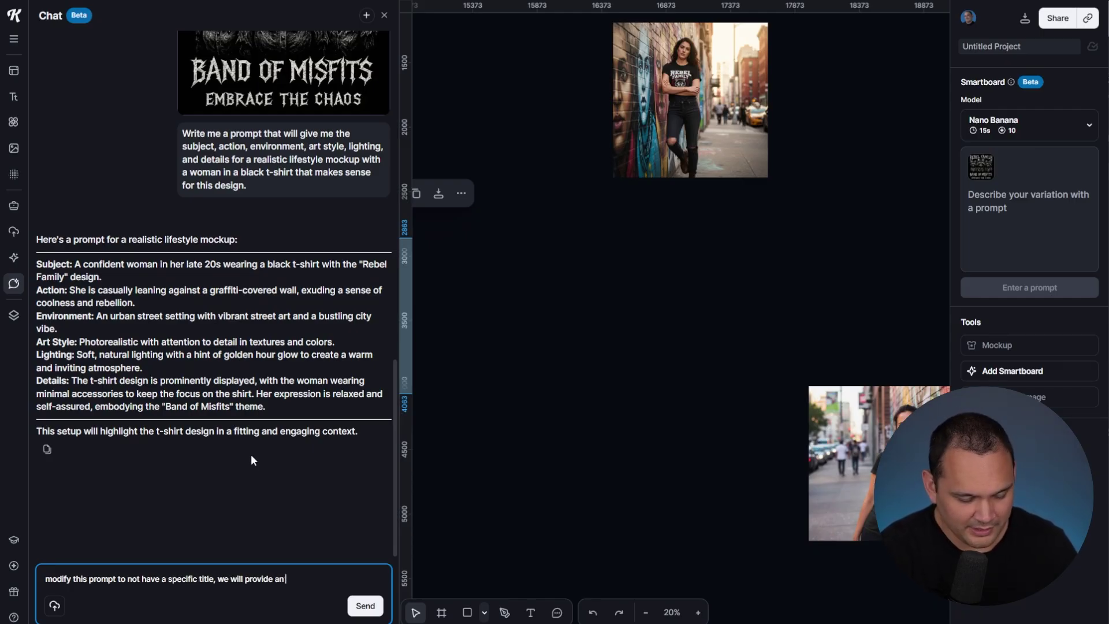
{"action": "type", "text": " image an"}
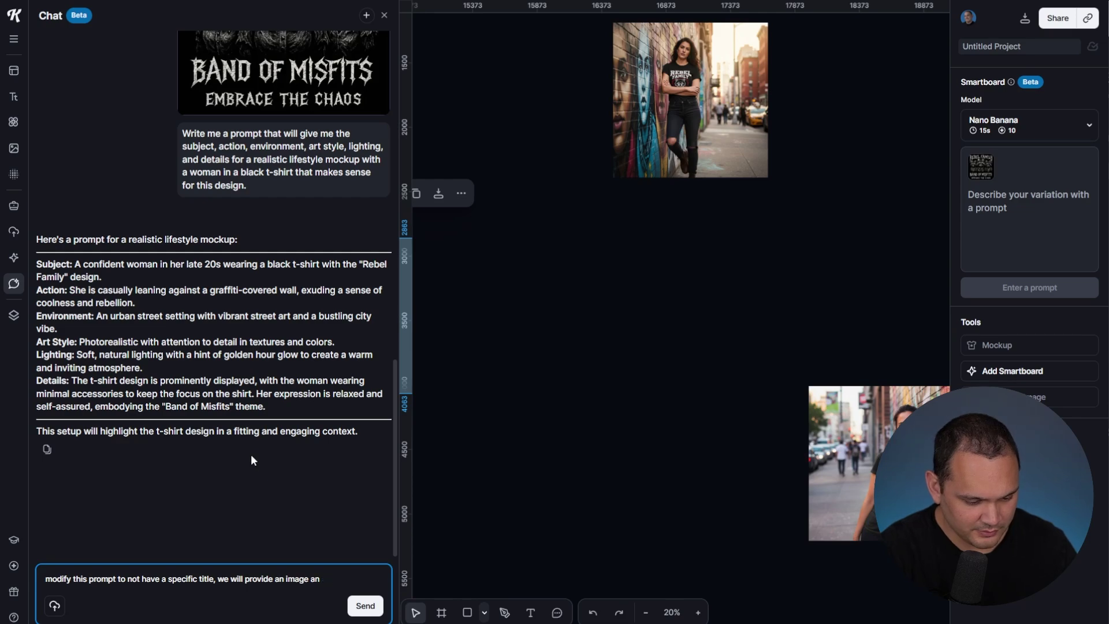
{"action": "left_click_drag", "start_coordinate": [277, 282], "coordinate": [36, 141]}
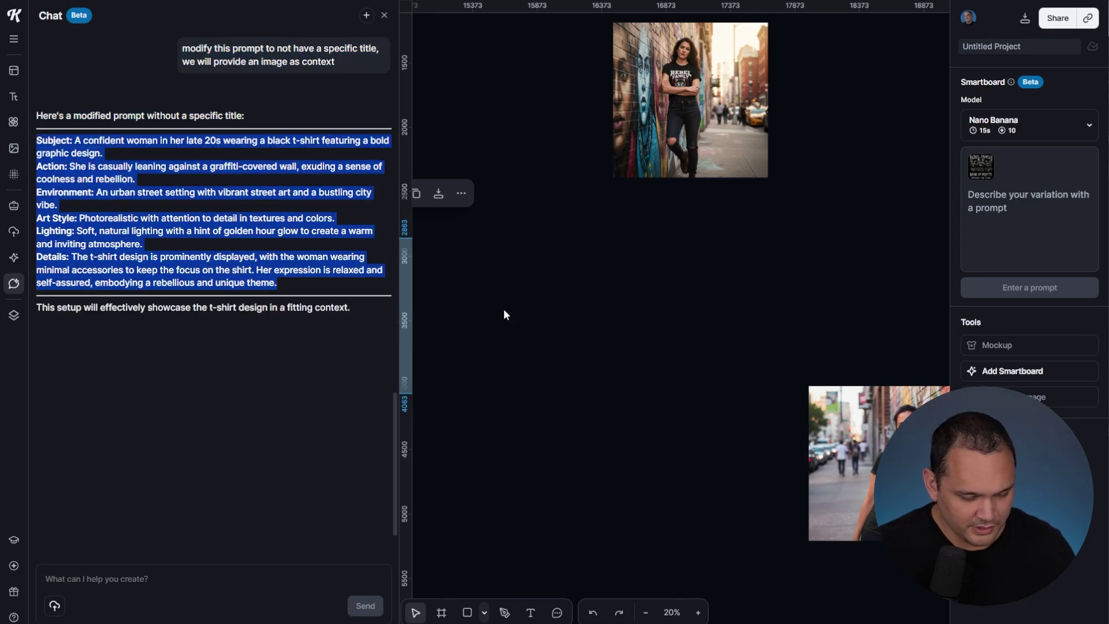
- Close the chat, select the empty Smartboard beside Rebel Family, and paste the lifestyle mockup prompt
{"action": "left_click", "coordinate": [539, 327]}
{"action": "key", "text": "Escape"}
{"action": "left_click", "coordinate": [297, 255]}
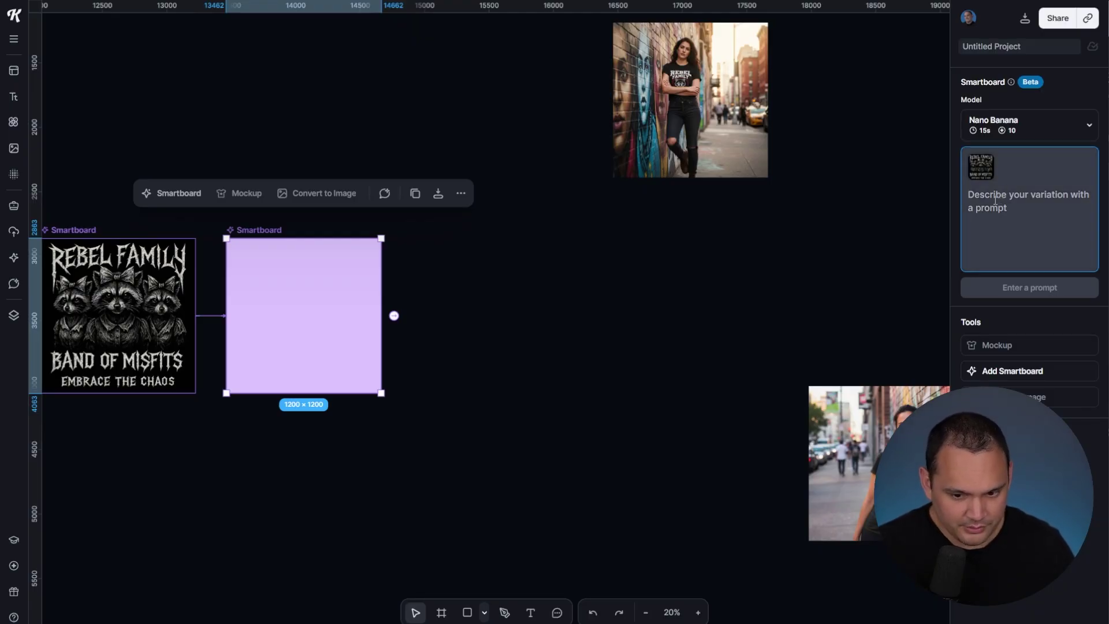
{"action": "key", "text": "ctrl+v"}
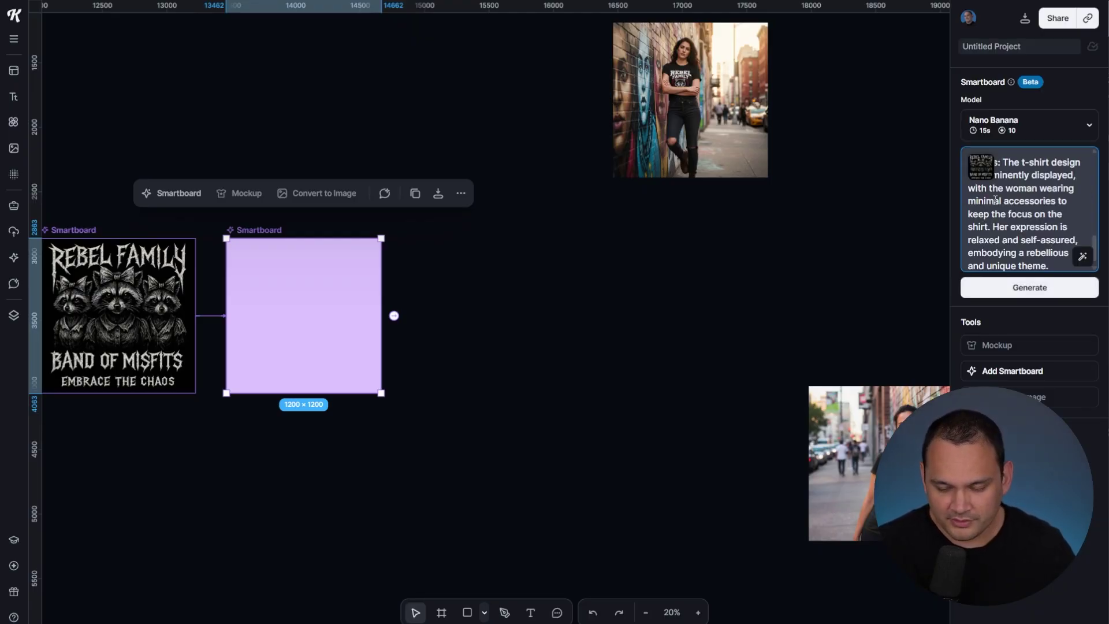
- Prefix the prompt with 'Put this design on the black shirt described using this prompt…'
{"action": "scroll", "coordinate": [999, 199], "scroll_direction": "up", "scroll_amount": 5}
{"action": "type", "text": "Put this "}
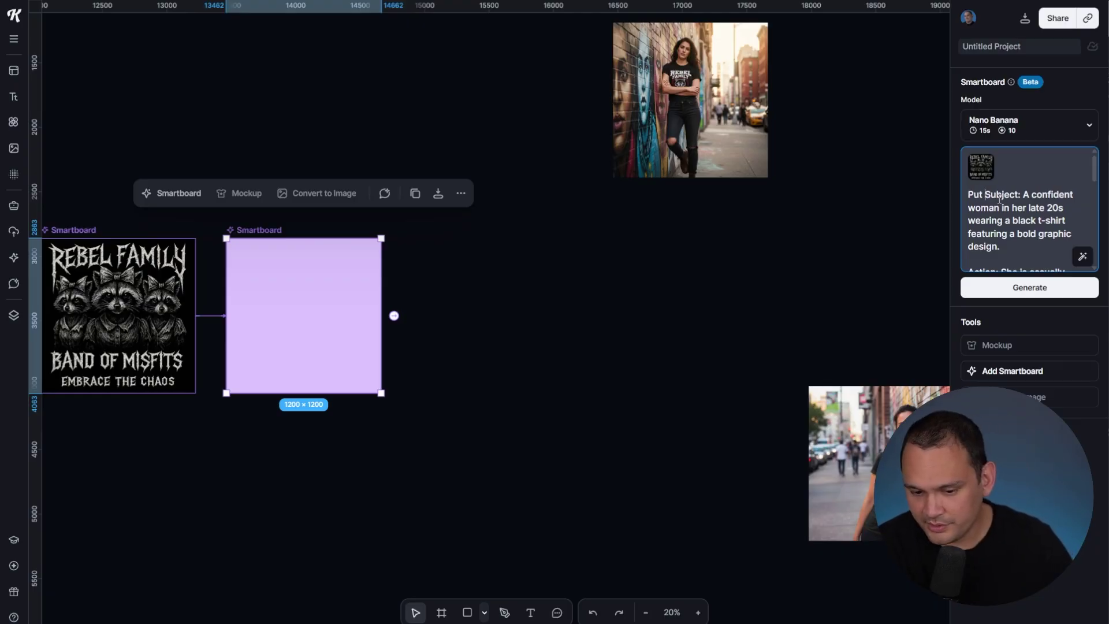
{"action": "type", "text": "design on the"}
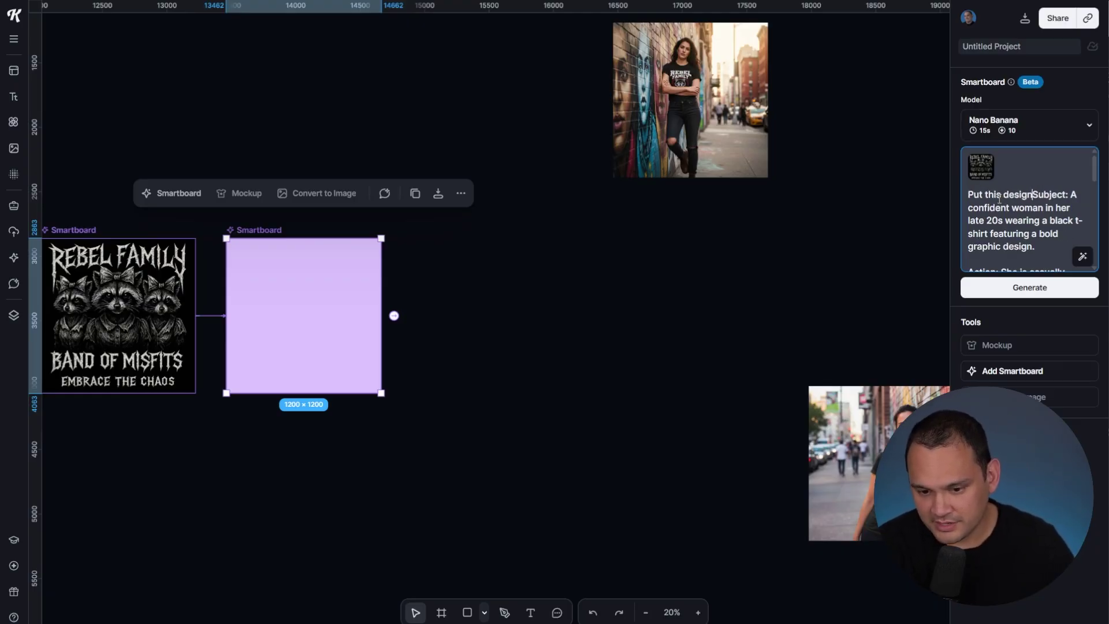
{"action": "type", "text": " black shirt descr"}
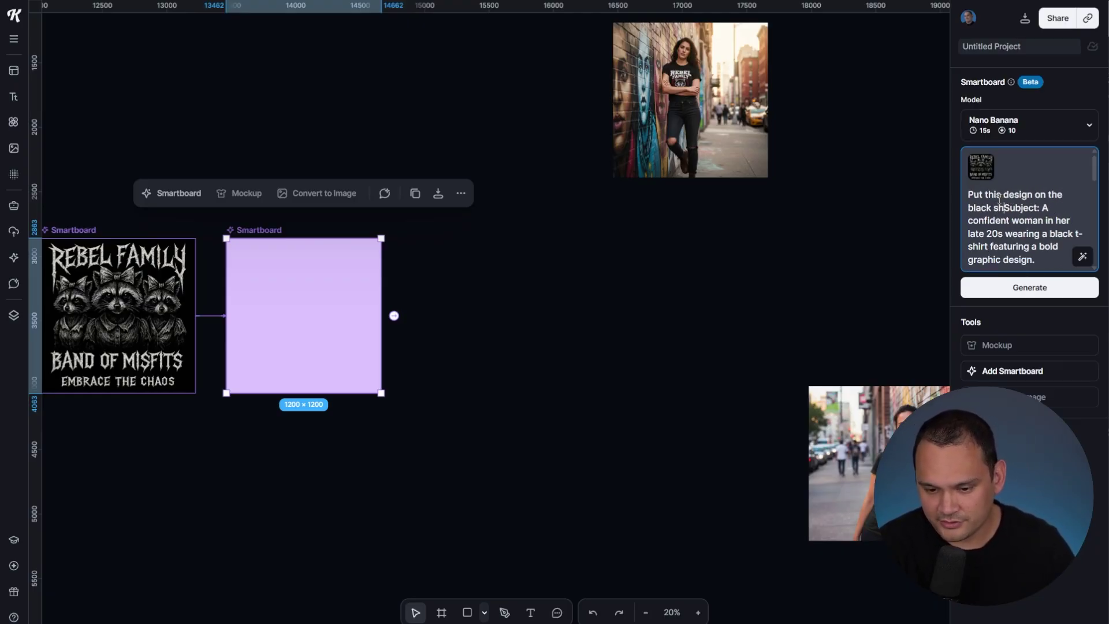
{"action": "type", "text": "ibed using this pro"}
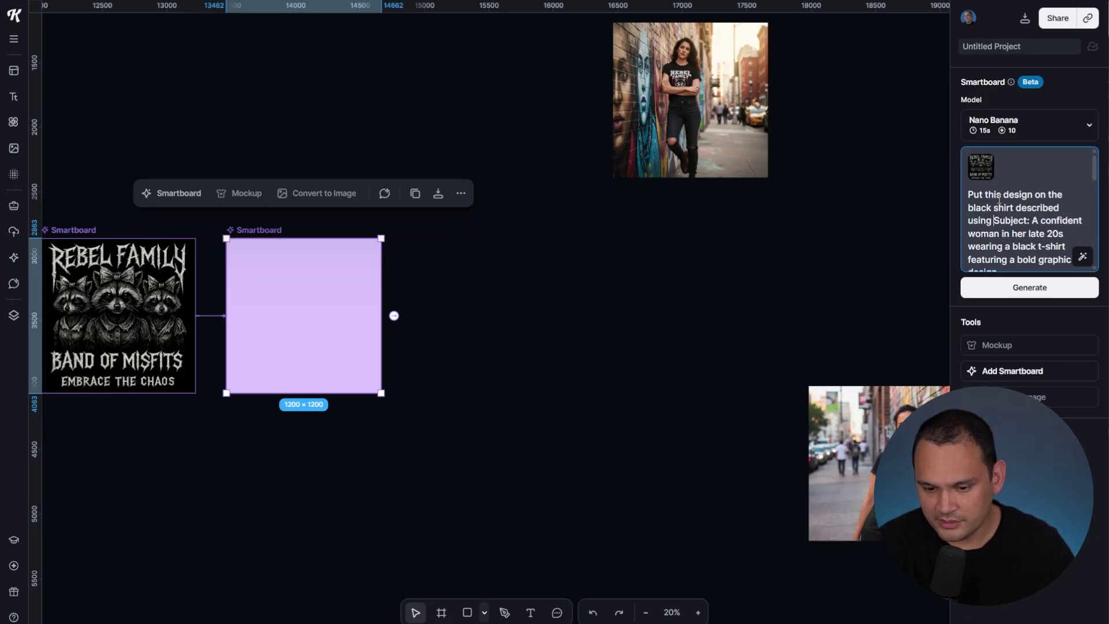
{"action": "type", "text": "mpt for generating"}
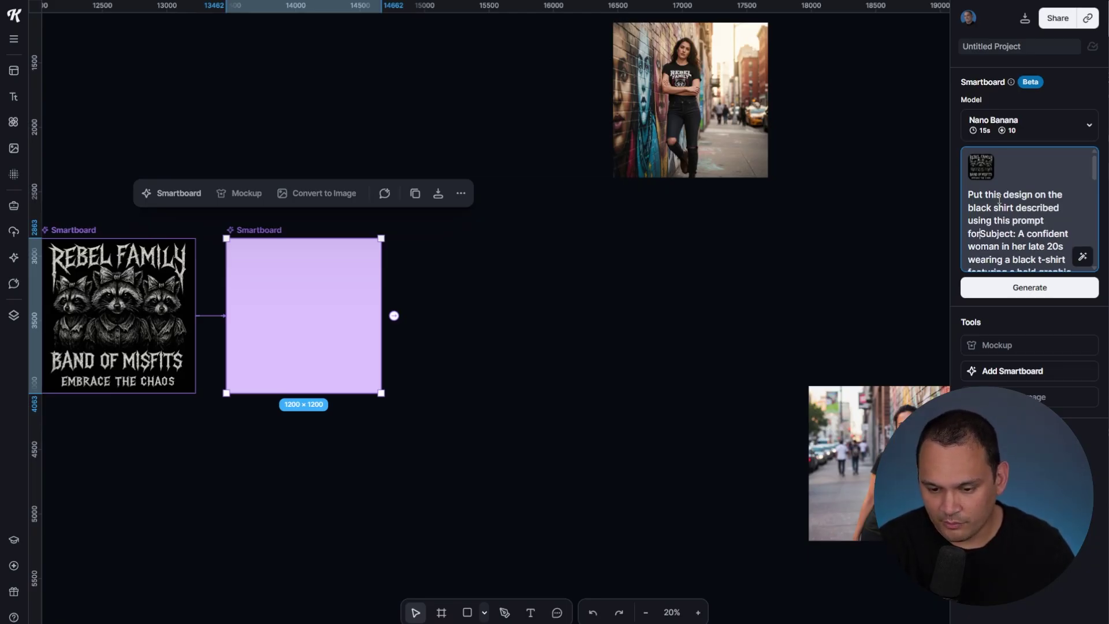
{"action": "type", "text": " a lifestyle mockup"}
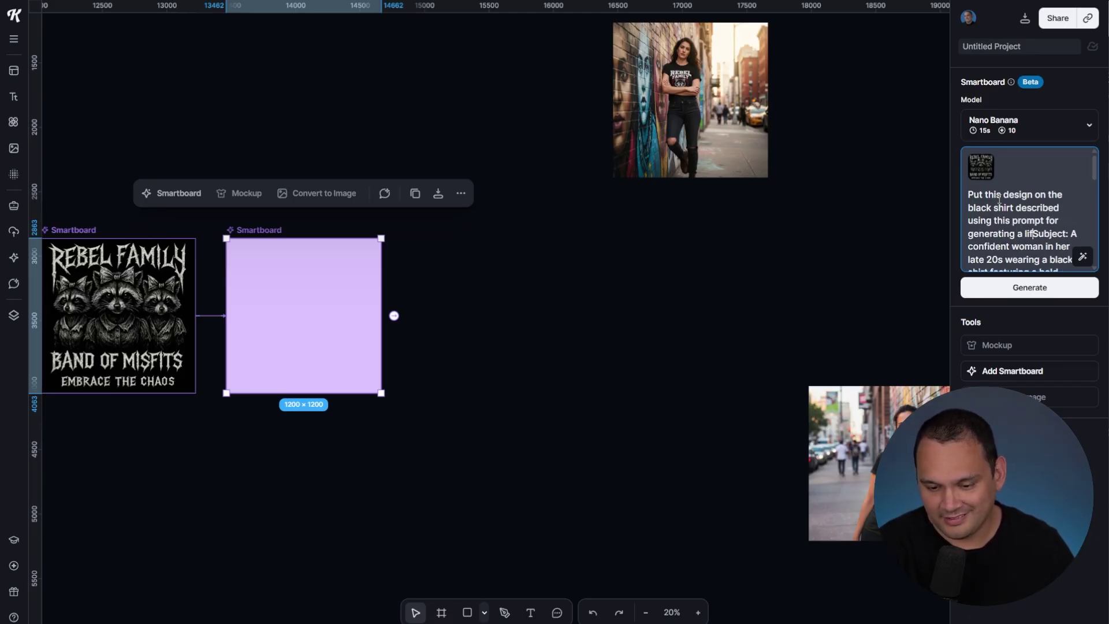
{"action": "type", "text": " \""}
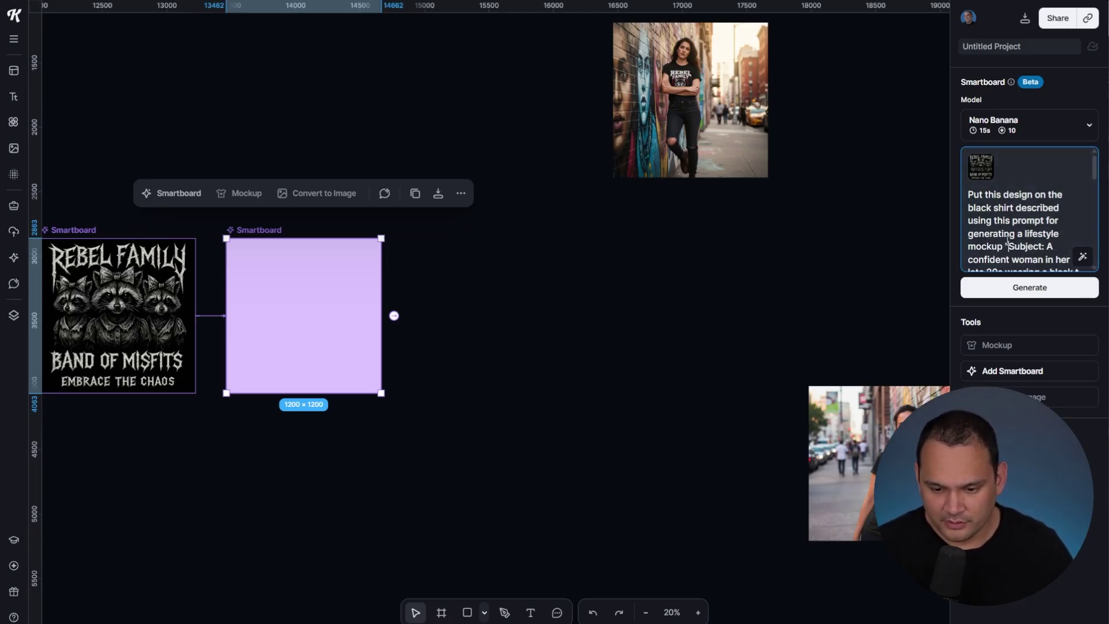
{"action": "scroll", "coordinate": [1017, 220], "scroll_direction": "down", "scroll_amount": 10}
{"action": "left_click", "coordinate": [1069, 261]}
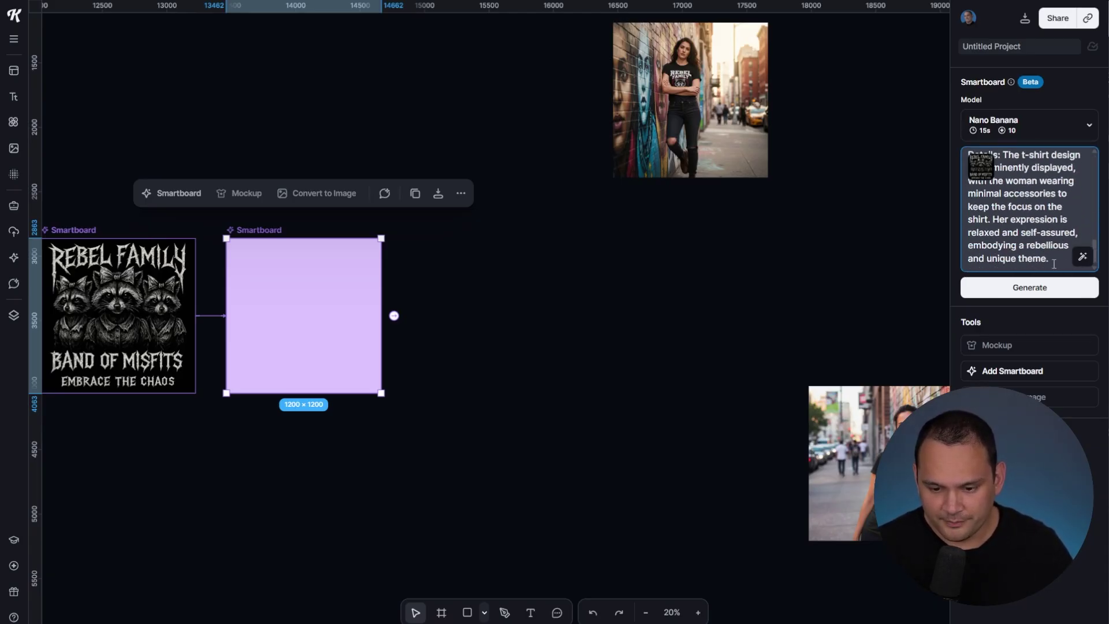
- Close the prompt with a quote and generate the Nano Banana lifestyle mockup
{"action": "type", "text": "\""}
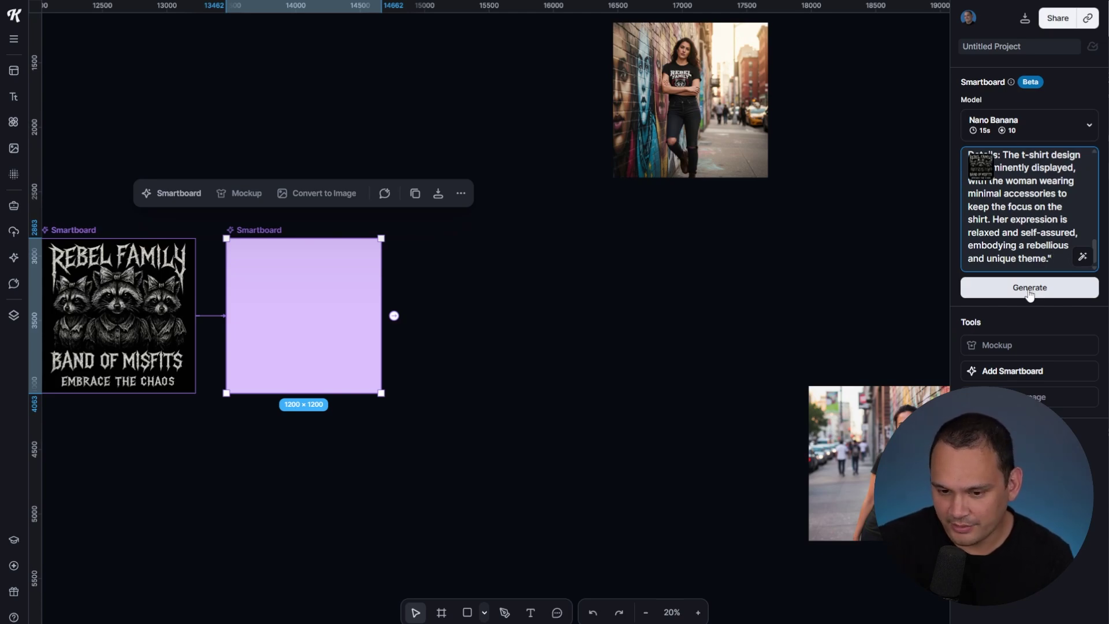
{"action": "left_click", "coordinate": [1029, 288]}
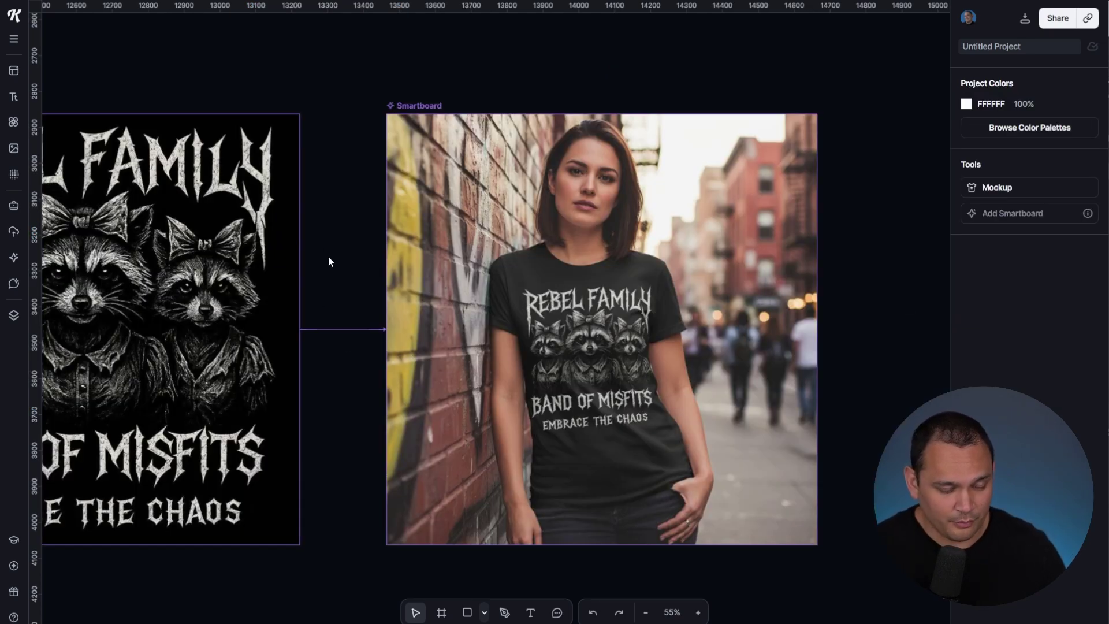
{"action": "scroll", "coordinate": [495, 367], "scroll_direction": "up", "scroll_amount": 5}
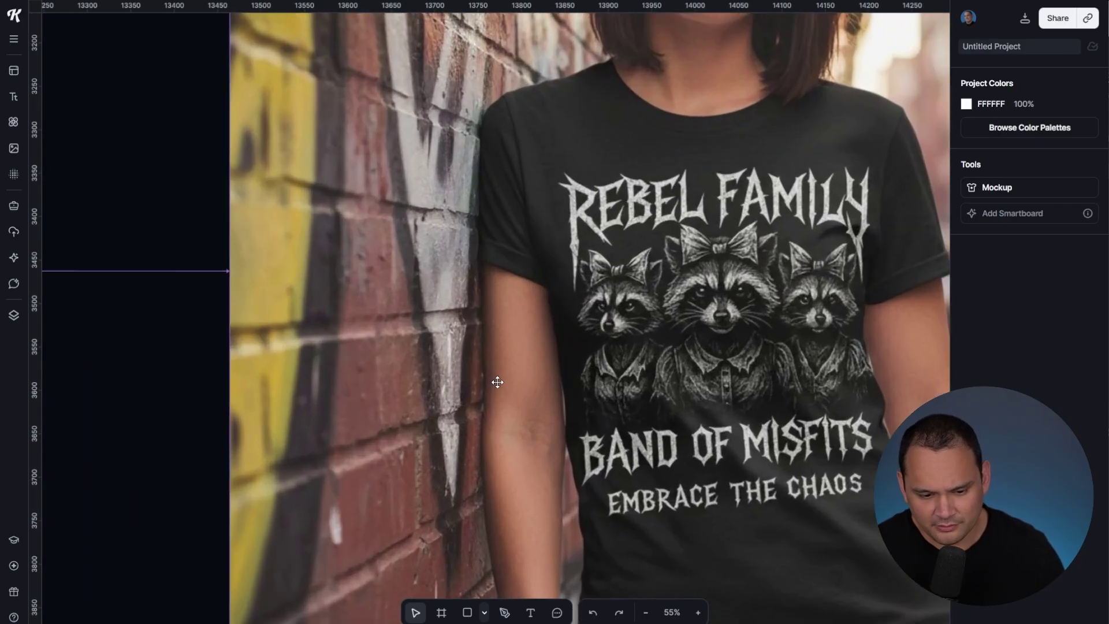
{"action": "scroll", "coordinate": [348, 287], "scroll_direction": "up", "scroll_amount": 5}
{"action": "scroll", "coordinate": [666, 248], "scroll_direction": "left", "scroll_amount": 5}
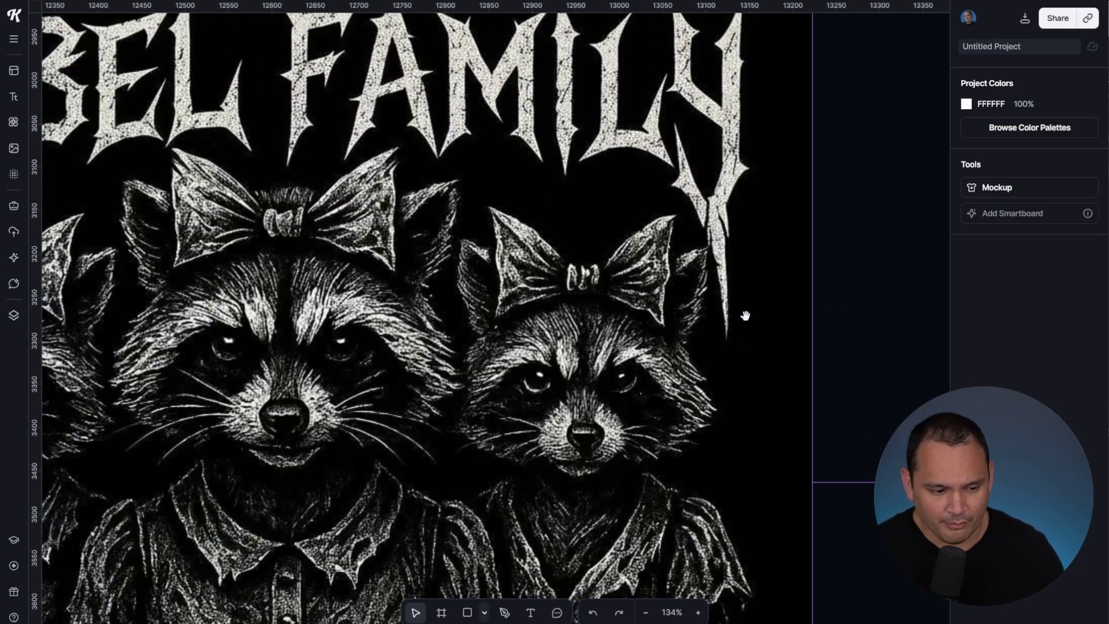
{"action": "scroll", "coordinate": [745, 315], "scroll_direction": "down", "scroll_amount": 5}
{"action": "scroll", "coordinate": [782, 309], "scroll_direction": "up", "scroll_amount": 4}
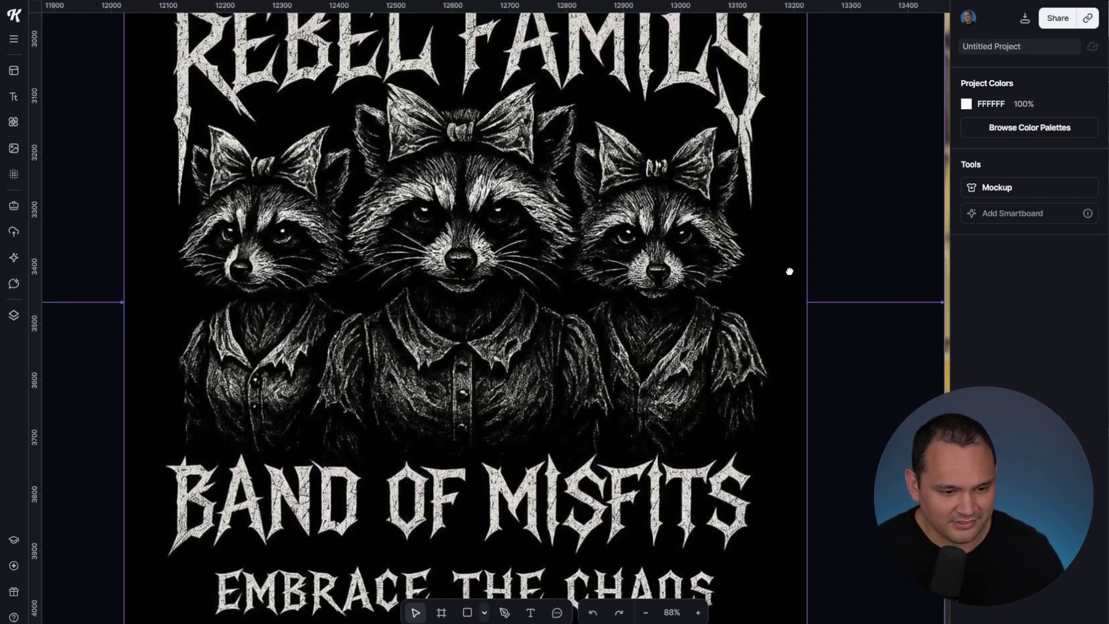
- Pan and zoom across the raccoon design and the new mockup to inspect the result
{"action": "left_click_drag", "start_coordinate": [789, 271], "coordinate": [92, 201]}
{"action": "scroll", "coordinate": [538, 336], "scroll_direction": "up", "scroll_amount": 2}
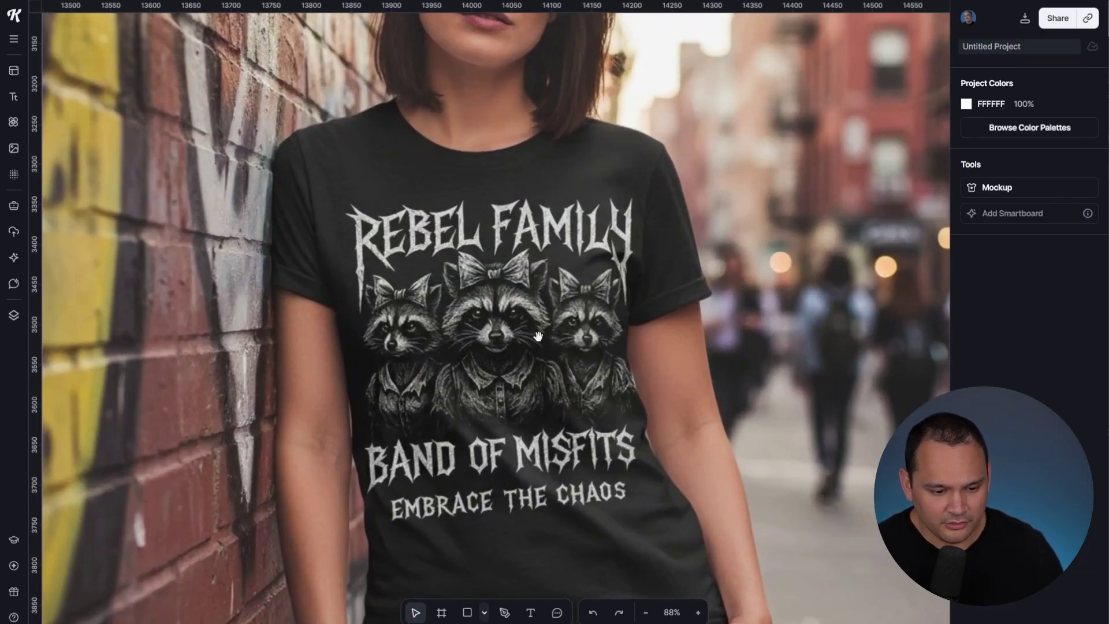
{"action": "scroll", "coordinate": [538, 336], "scroll_direction": "up", "scroll_amount": 3}
{"action": "scroll", "coordinate": [538, 339], "scroll_direction": "down", "scroll_amount": 4}
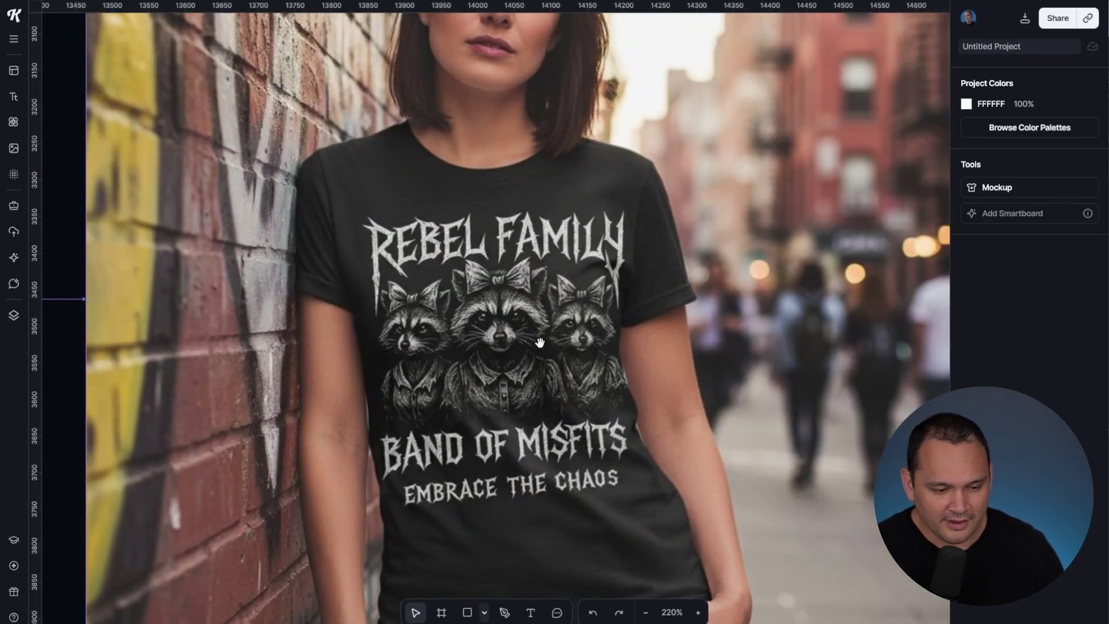
{"action": "scroll", "coordinate": [540, 343], "scroll_direction": "down", "scroll_amount": 5}
{"action": "left_click_drag", "start_coordinate": [274, 248], "coordinate": [476, 264]}
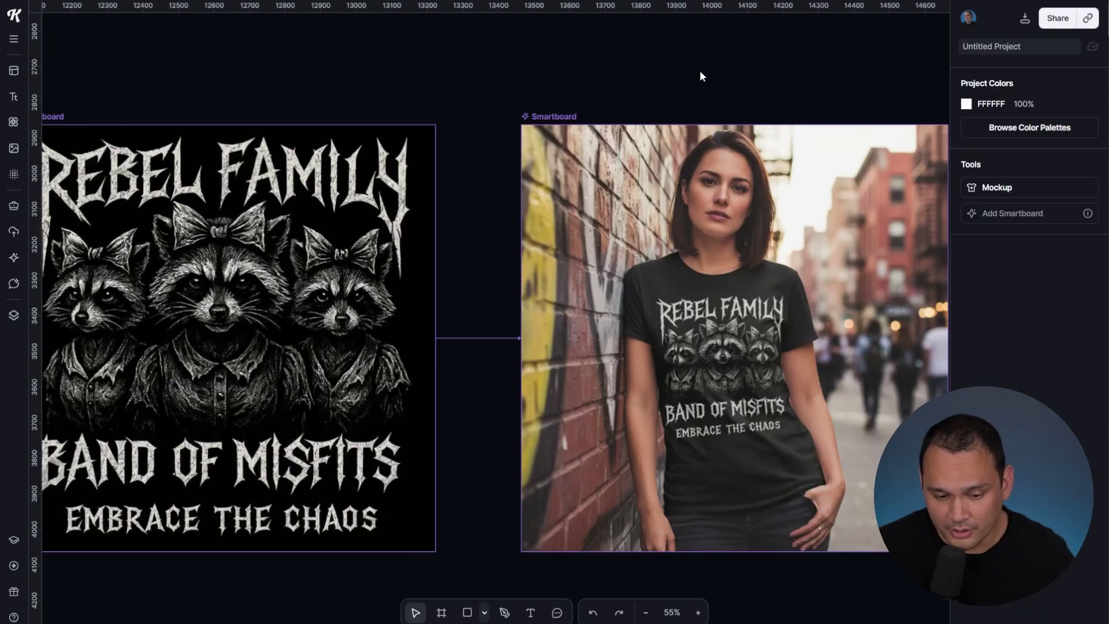
- Duplicate the mockup Smartboard below the original
{"action": "left_click", "coordinate": [696, 130]}
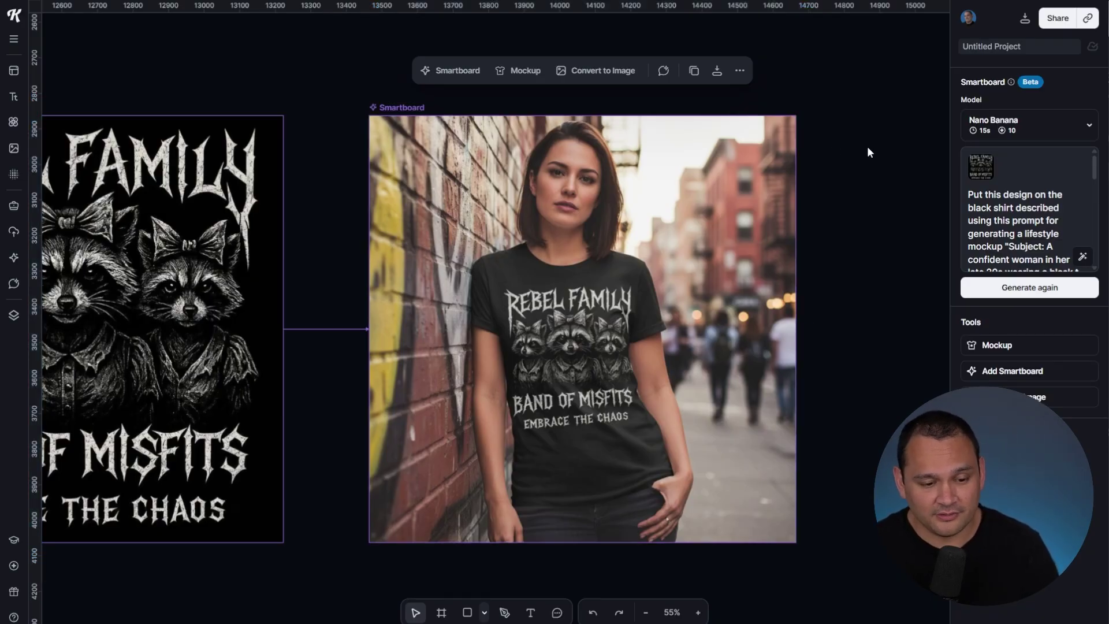
{"action": "scroll", "coordinate": [394, 375], "scroll_direction": "down", "scroll_amount": 5}
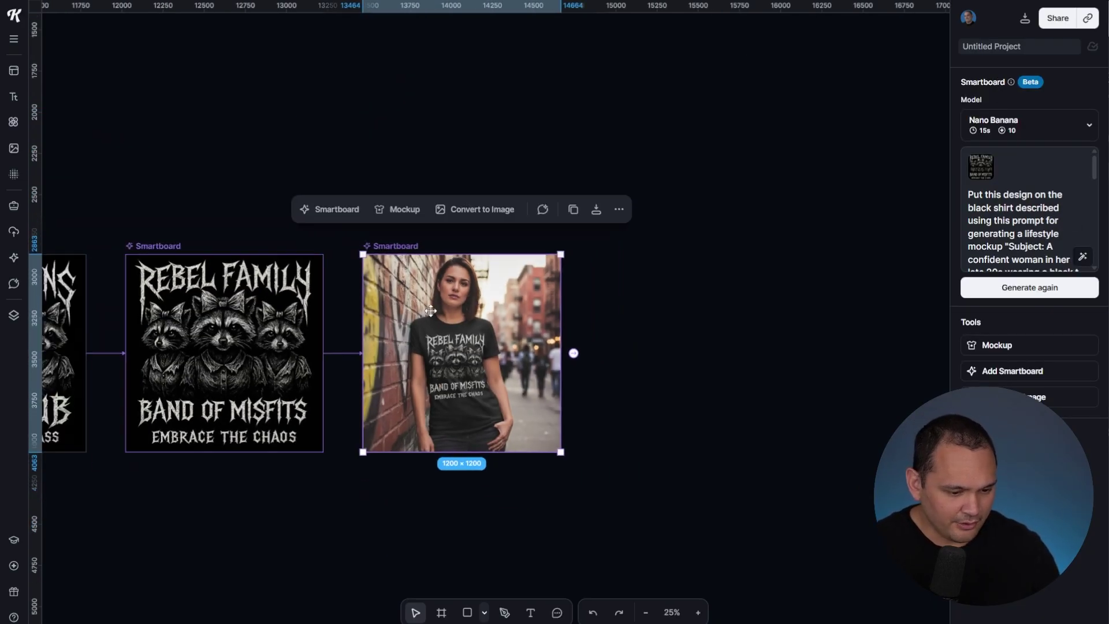
{"action": "left_click_drag", "start_coordinate": [427, 316], "coordinate": [431, 533]}
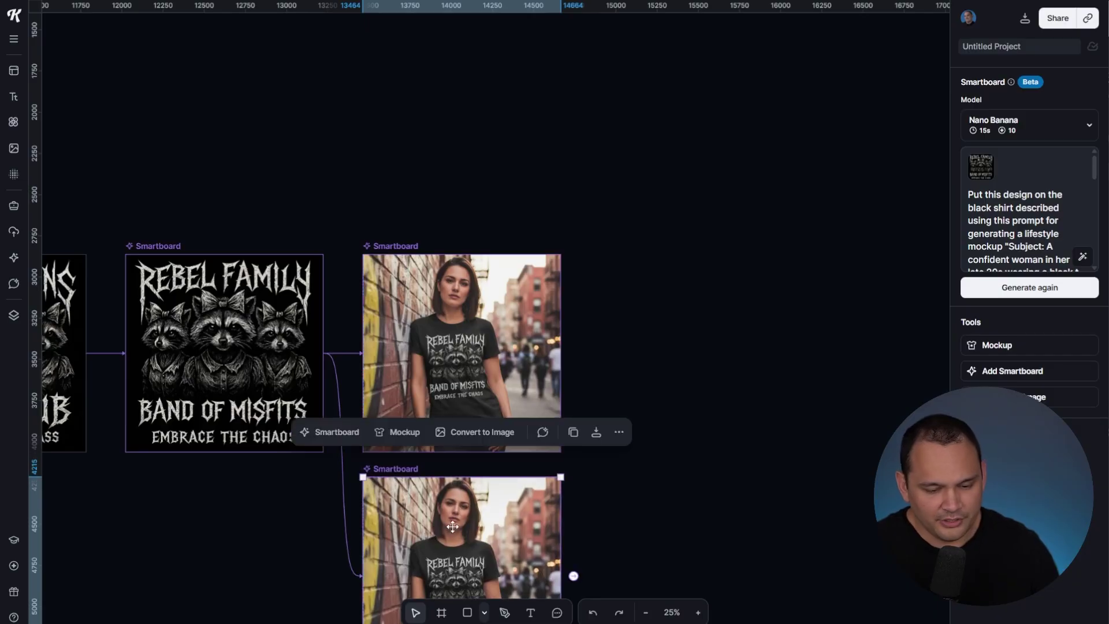
- Switch the copy's model to ChatGPT Image 1 HD and regenerate the mockup
{"action": "left_click", "coordinate": [1023, 129]}
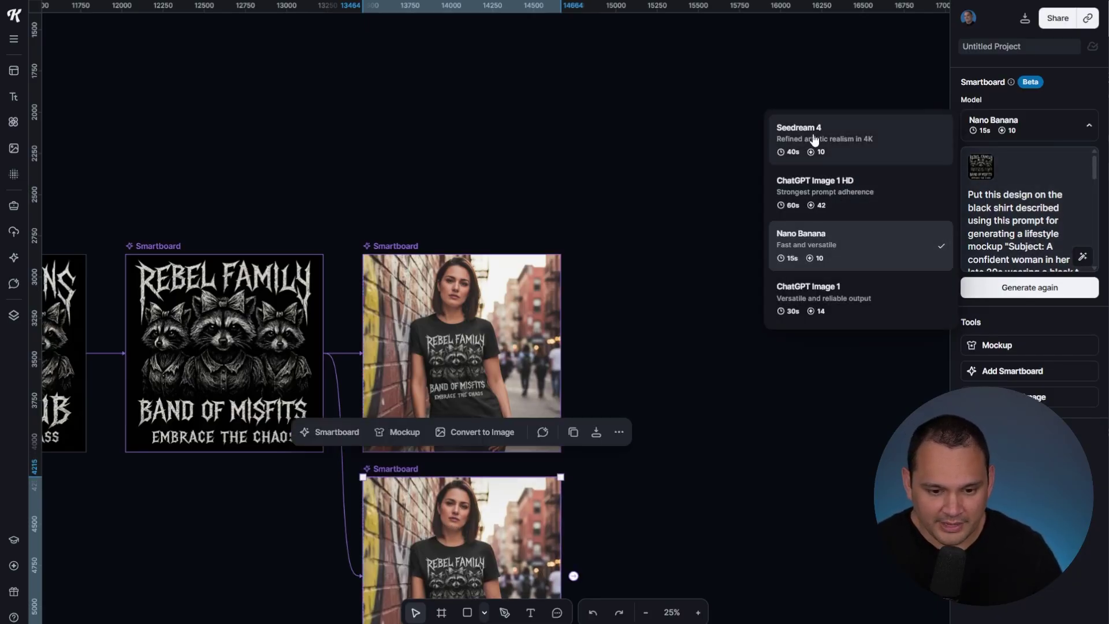
{"action": "left_click", "coordinate": [871, 197]}
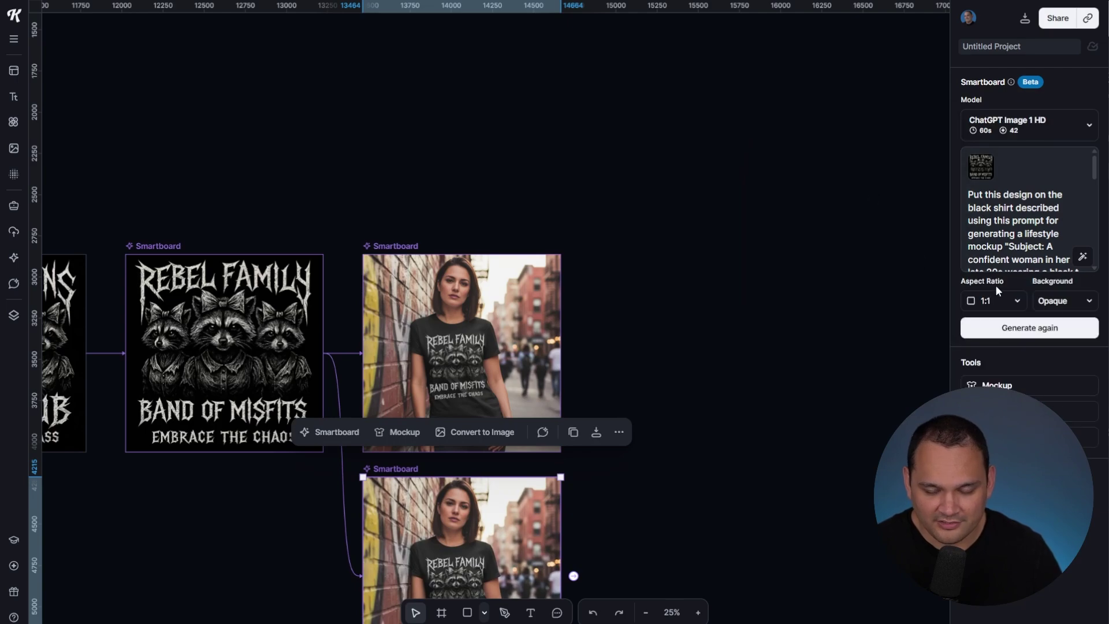
{"action": "left_click", "coordinate": [1023, 334]}
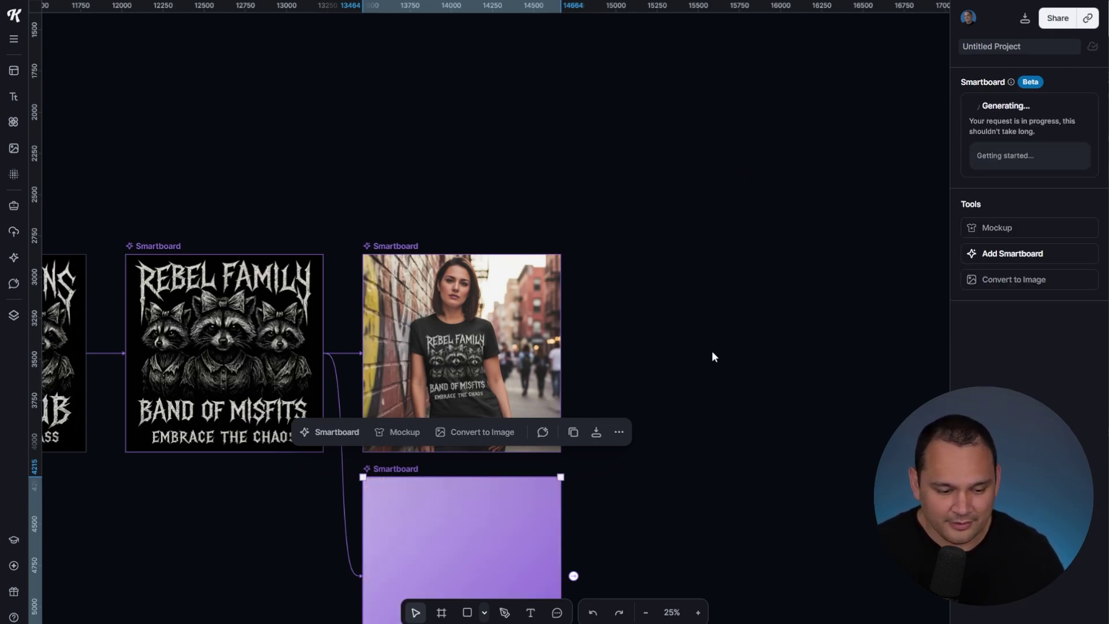
{"action": "left_click", "coordinate": [706, 349]}
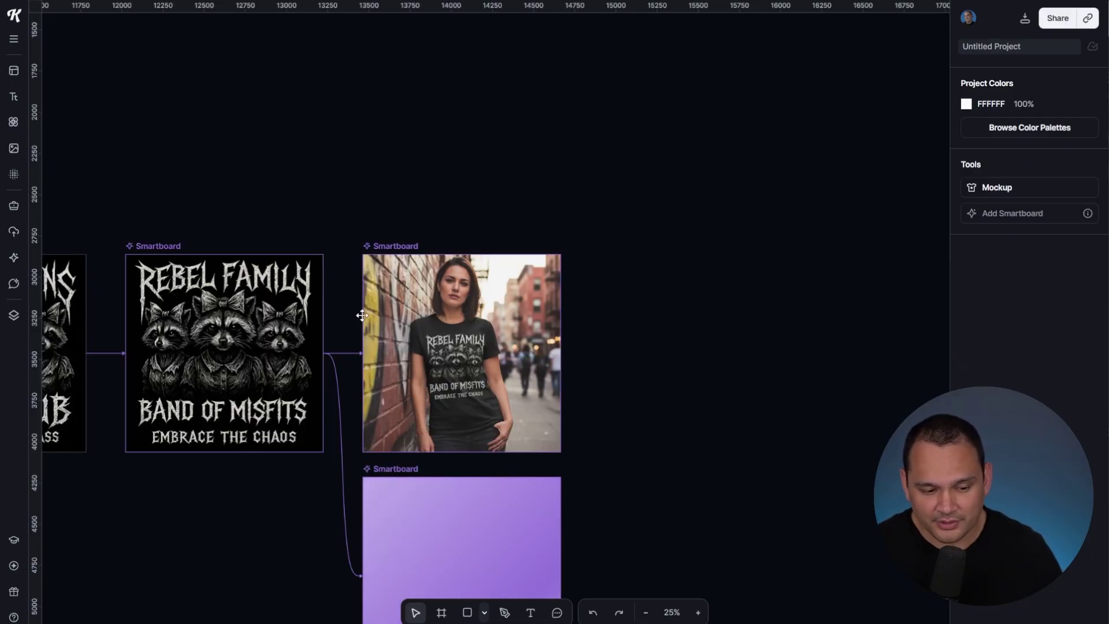
{"action": "scroll", "coordinate": [635, 278], "scroll_direction": "down", "scroll_amount": 2}
{"action": "scroll", "coordinate": [618, 358], "scroll_direction": "left", "scroll_amount": 3}
- Move the Nano Banana mockup further right to open a gap
{"action": "left_click", "coordinate": [601, 384]}
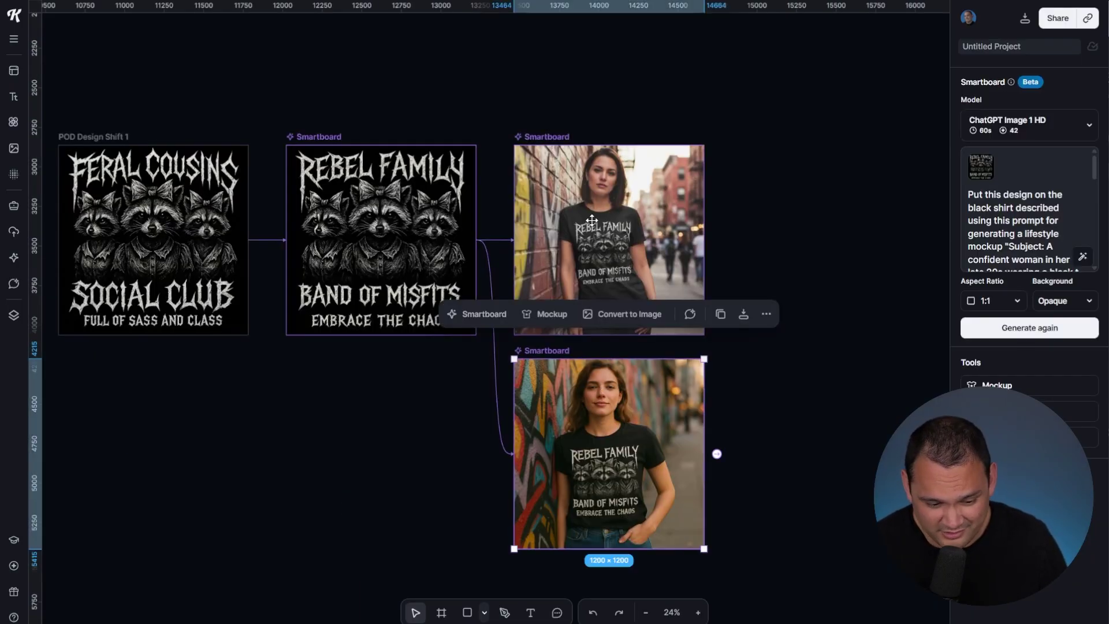
{"action": "left_click", "coordinate": [592, 215]}
{"action": "left_click_drag", "start_coordinate": [566, 195], "coordinate": [775, 199]}
- Place the ChatGPT mockup in the top row between the design and the Nano Banana mockup
{"action": "left_click", "coordinate": [588, 467]}
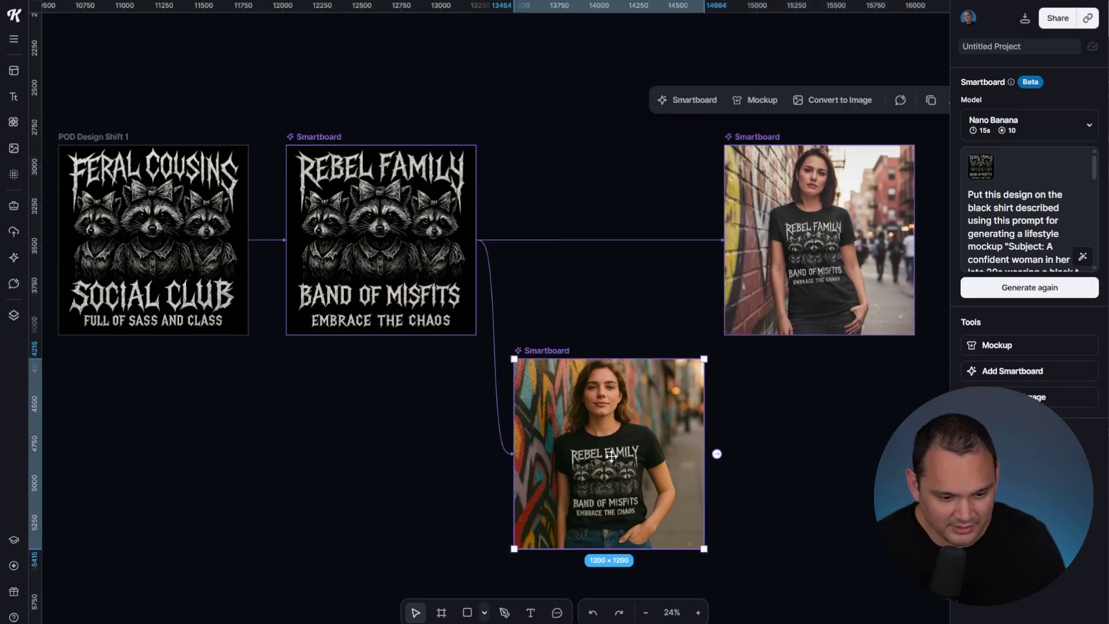
{"action": "left_click_drag", "start_coordinate": [587, 467], "coordinate": [566, 253]}
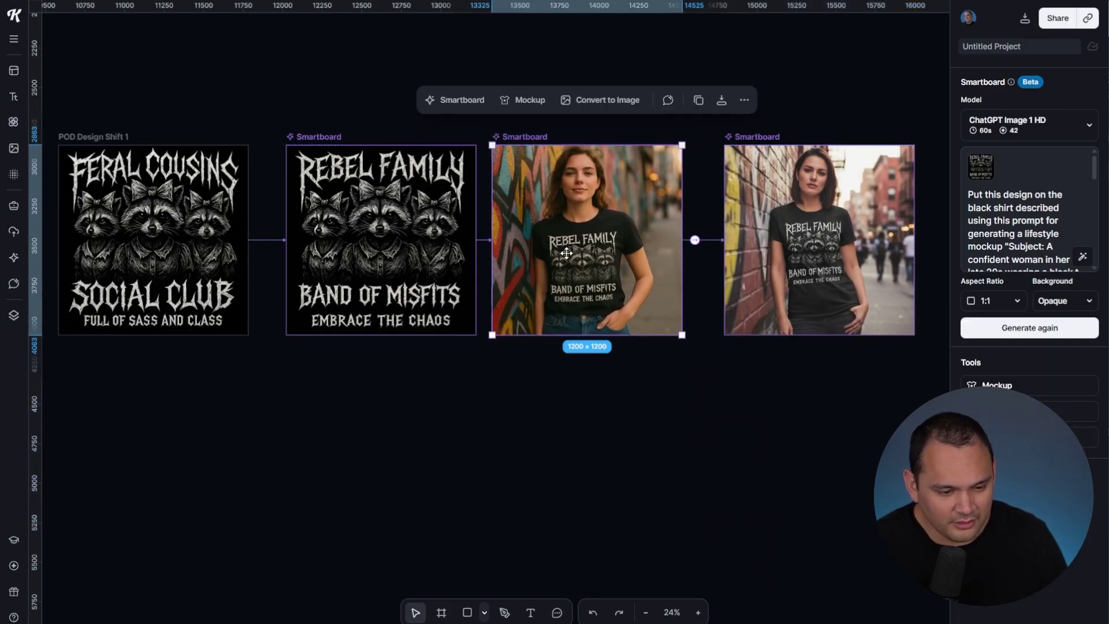
{"action": "scroll", "coordinate": [540, 277], "scroll_direction": "up", "scroll_amount": 8}
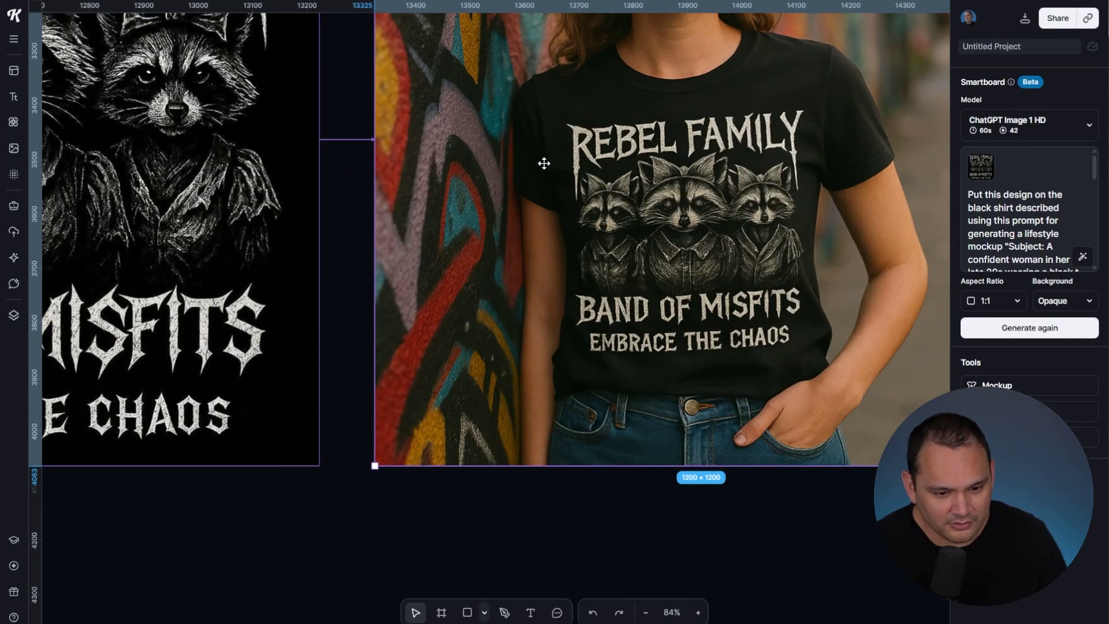
{"action": "left_click_drag", "start_coordinate": [544, 164], "coordinate": [565, 286]}
{"action": "scroll", "coordinate": [564, 286], "scroll_direction": "down", "scroll_amount": 10}
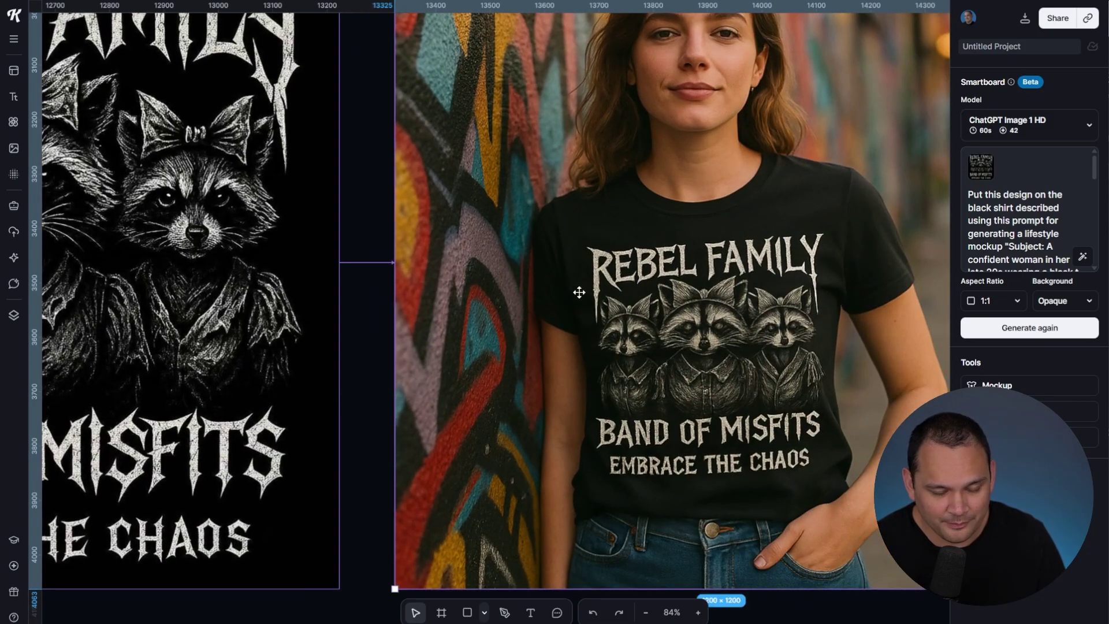
{"action": "left_click", "coordinate": [666, 89]}
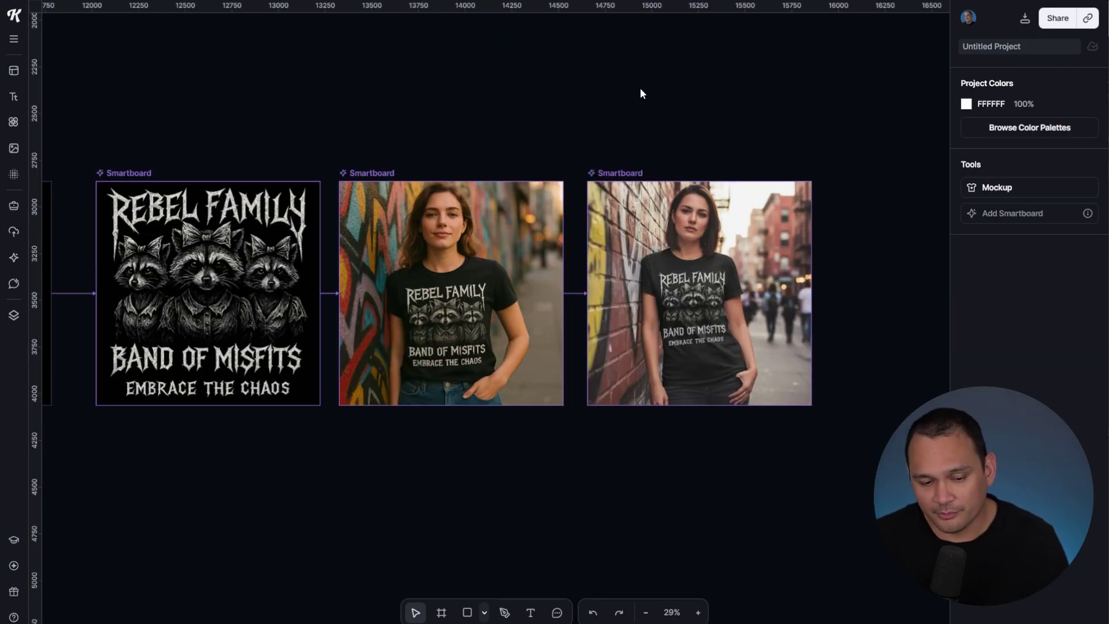